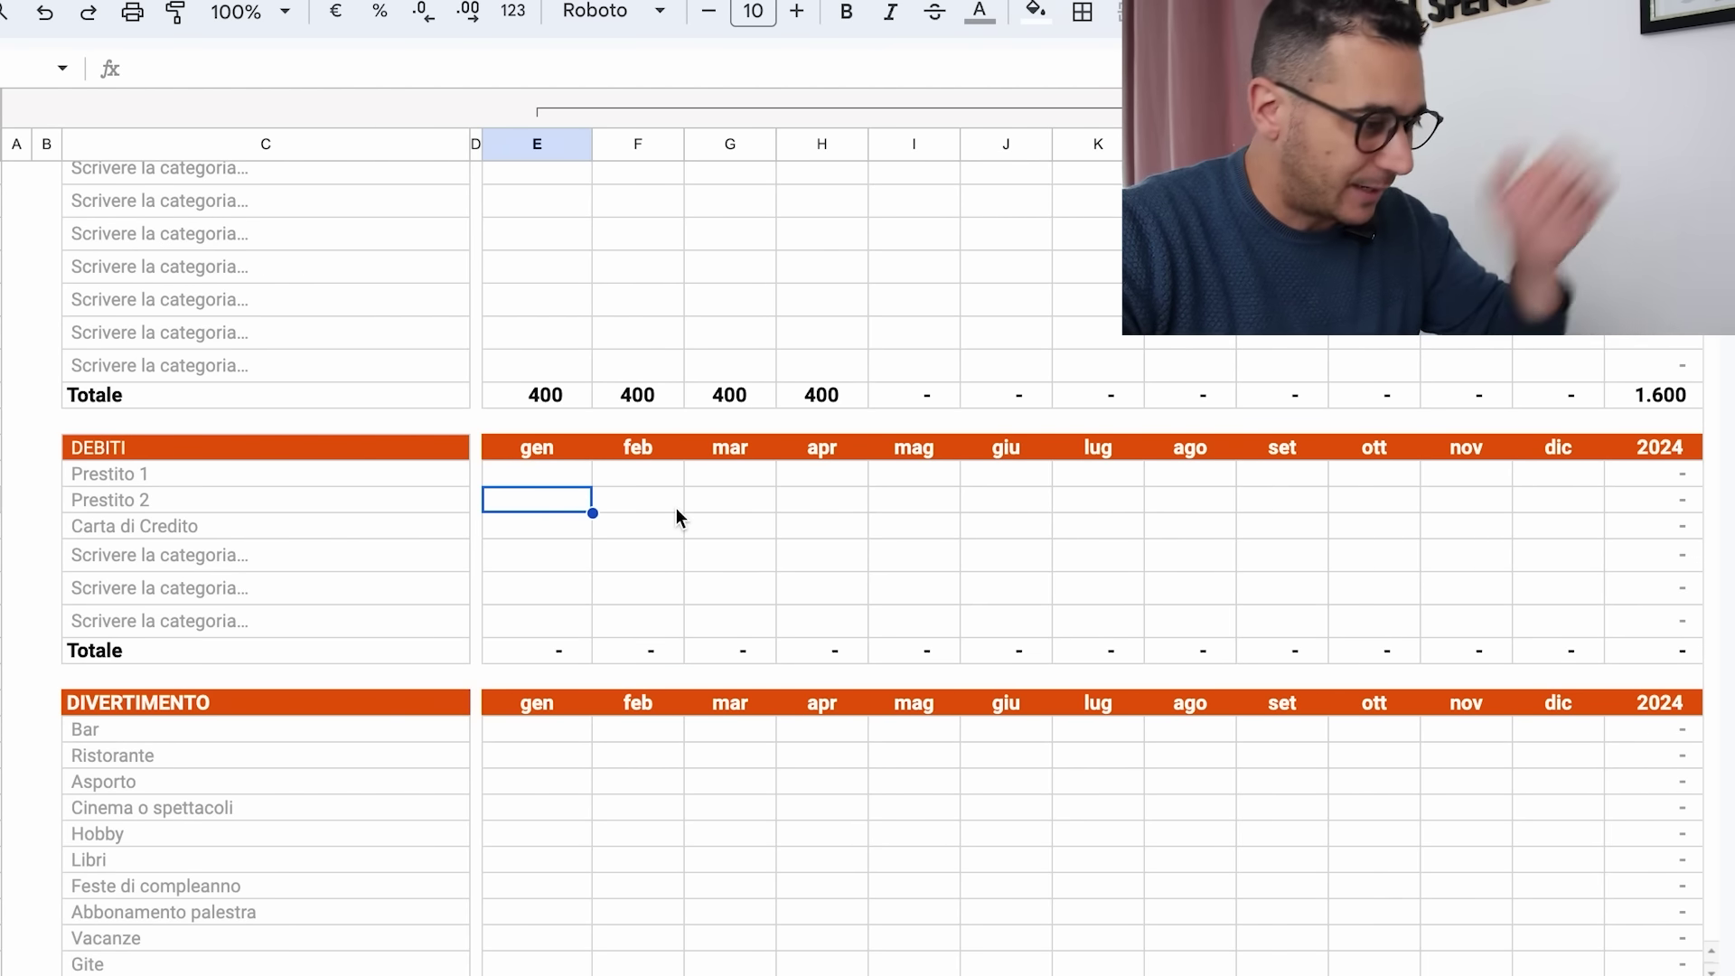
Review the expense categories listed in the DEBITI, DIVERTIMENTO and OPTIONAL sections of the budget plan
{"action": "scroll", "coordinate": [678, 511], "scroll_direction": "down", "scroll_amount": 3}
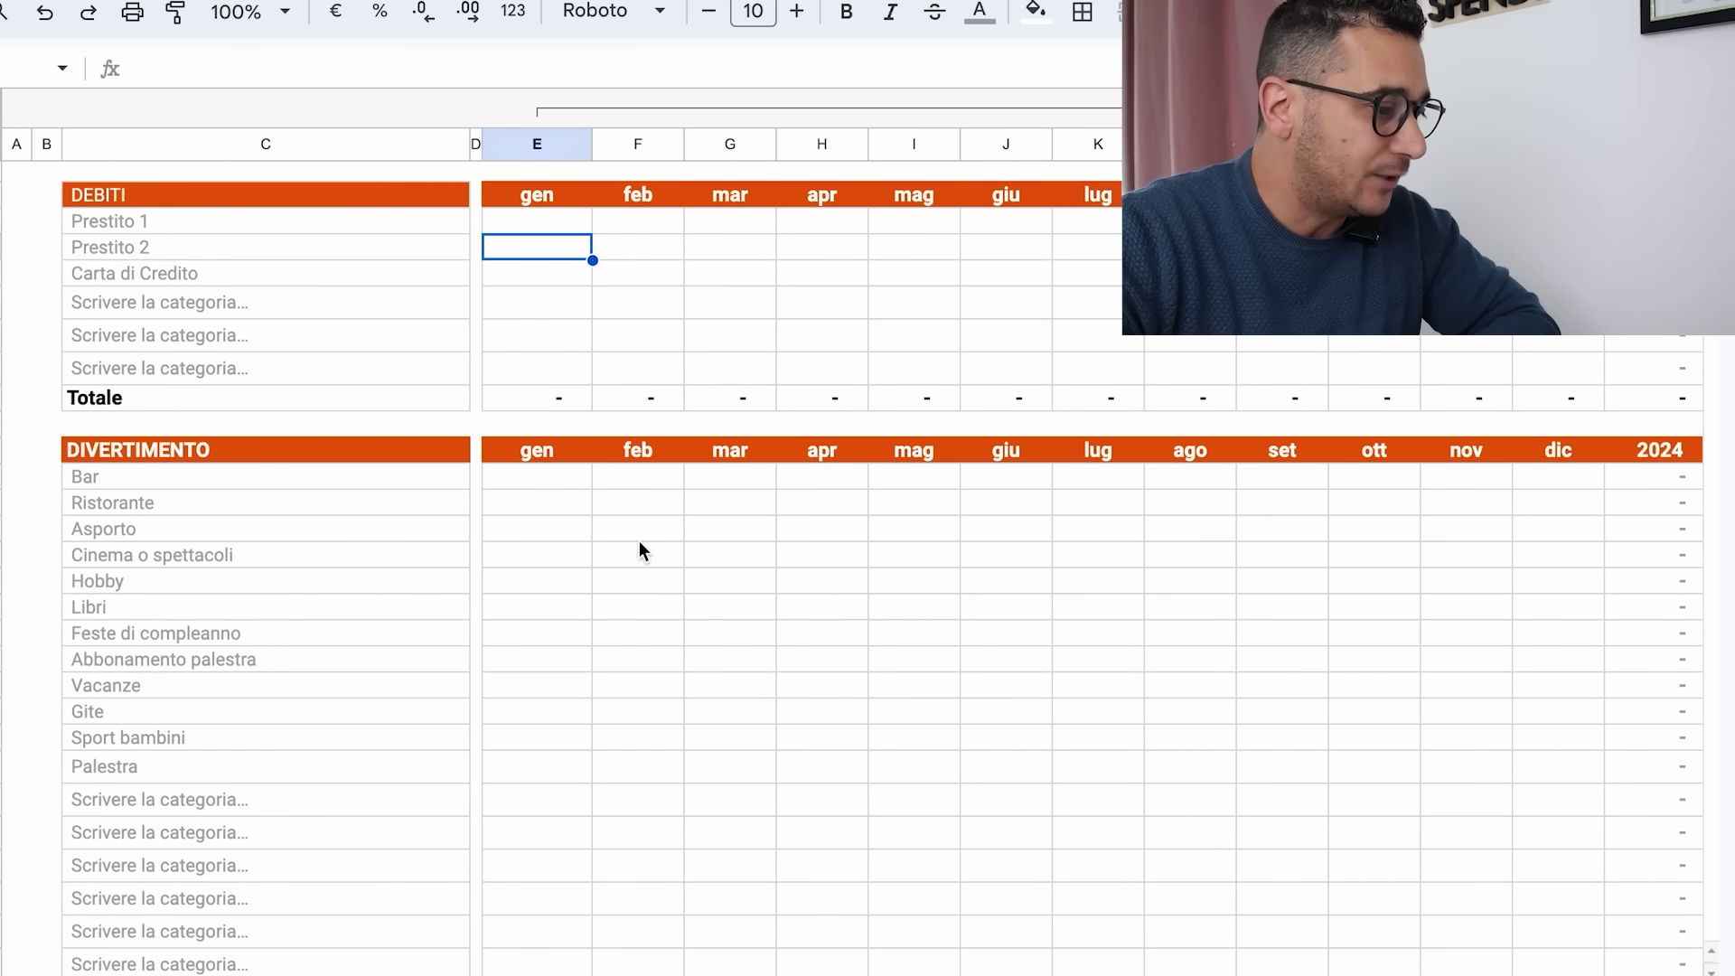
{"action": "scroll", "coordinate": [642, 553], "scroll_direction": "down", "scroll_amount": 1}
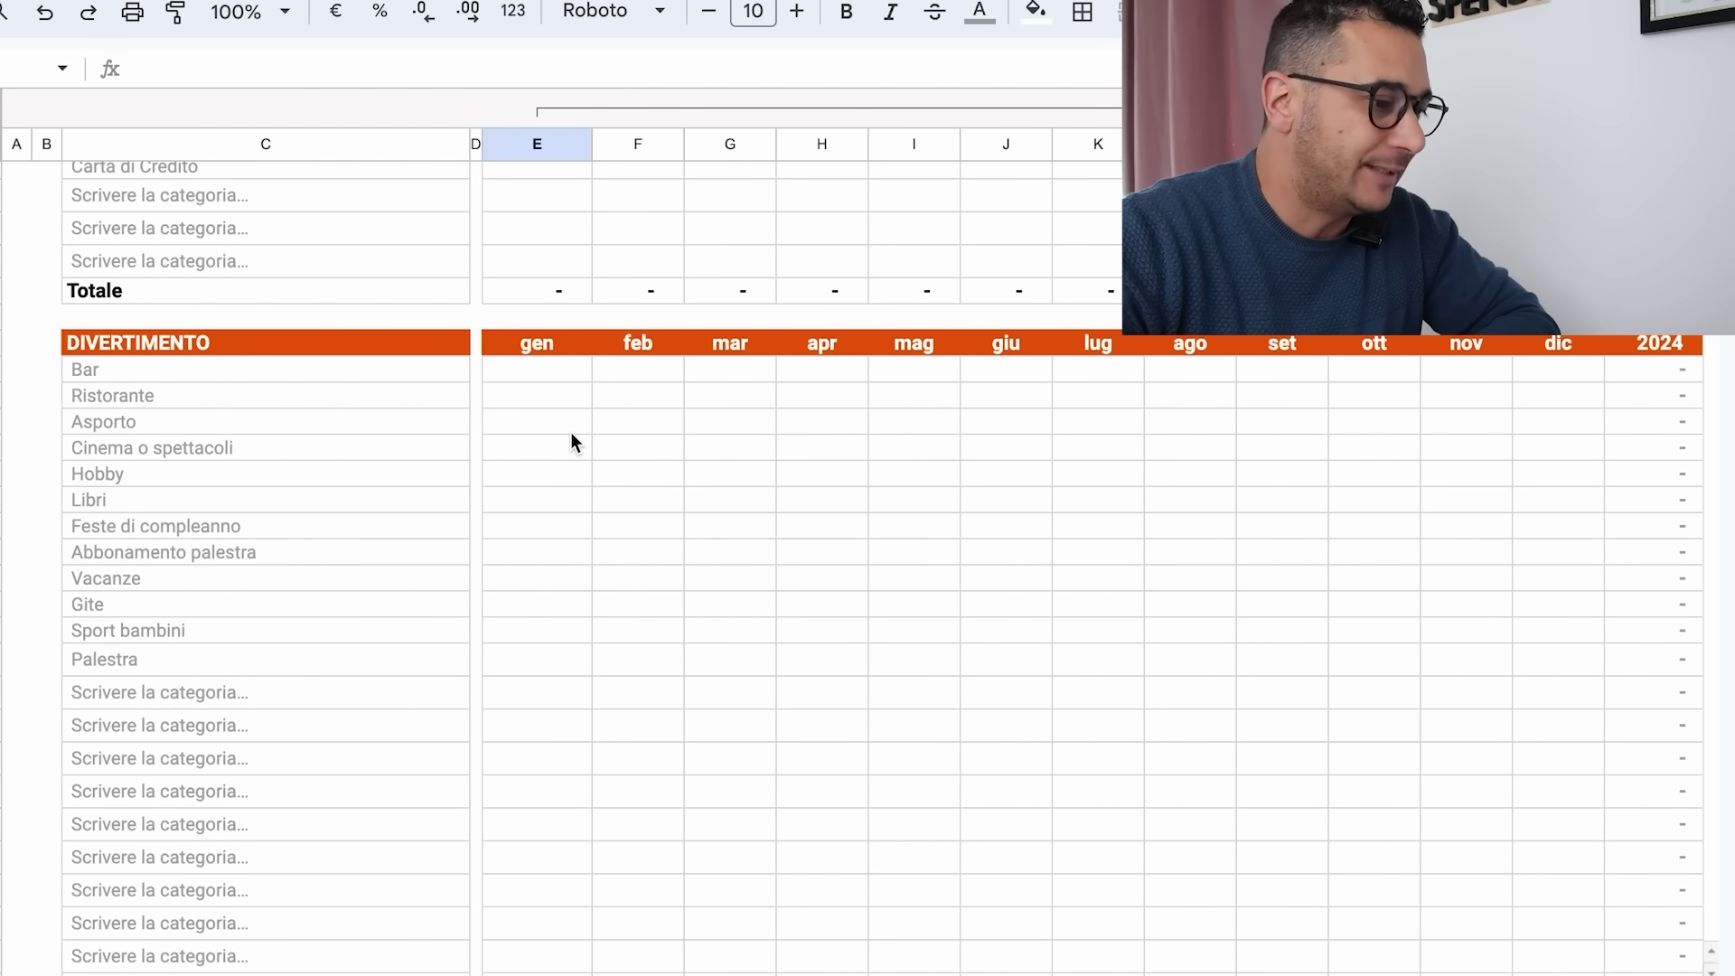
{"action": "left_click", "coordinate": [571, 501]}
{"action": "left_click", "coordinate": [573, 374]}
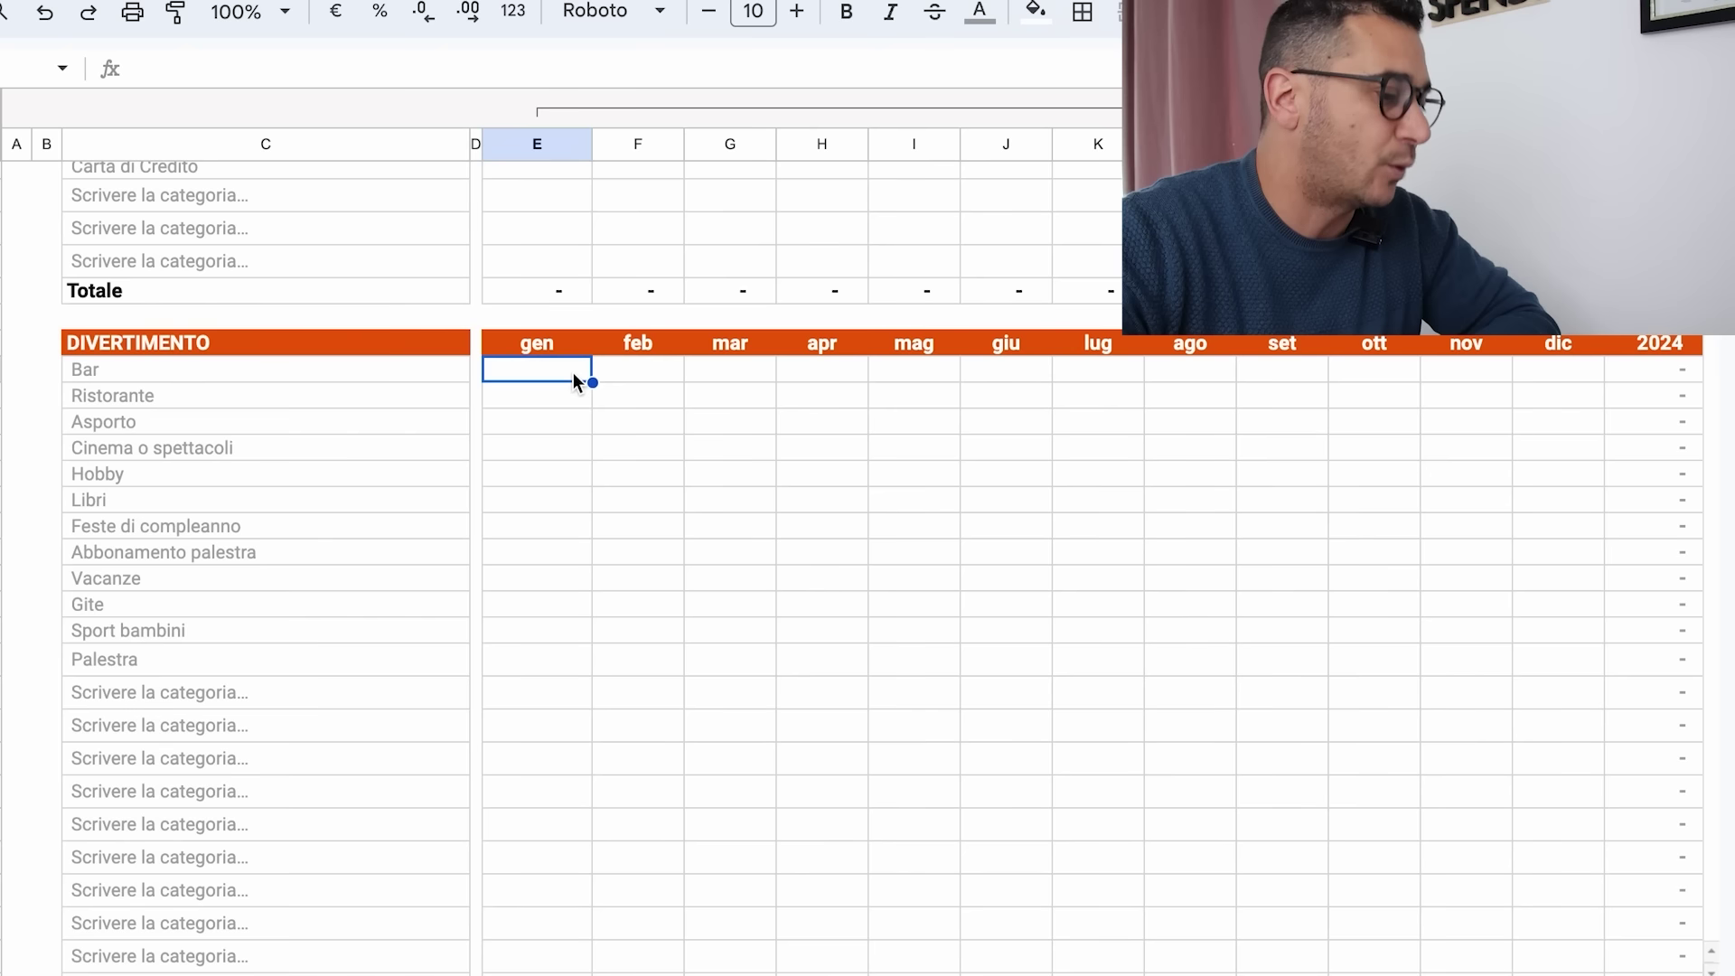
{"action": "left_click", "coordinate": [573, 452]}
{"action": "left_click", "coordinate": [581, 527]}
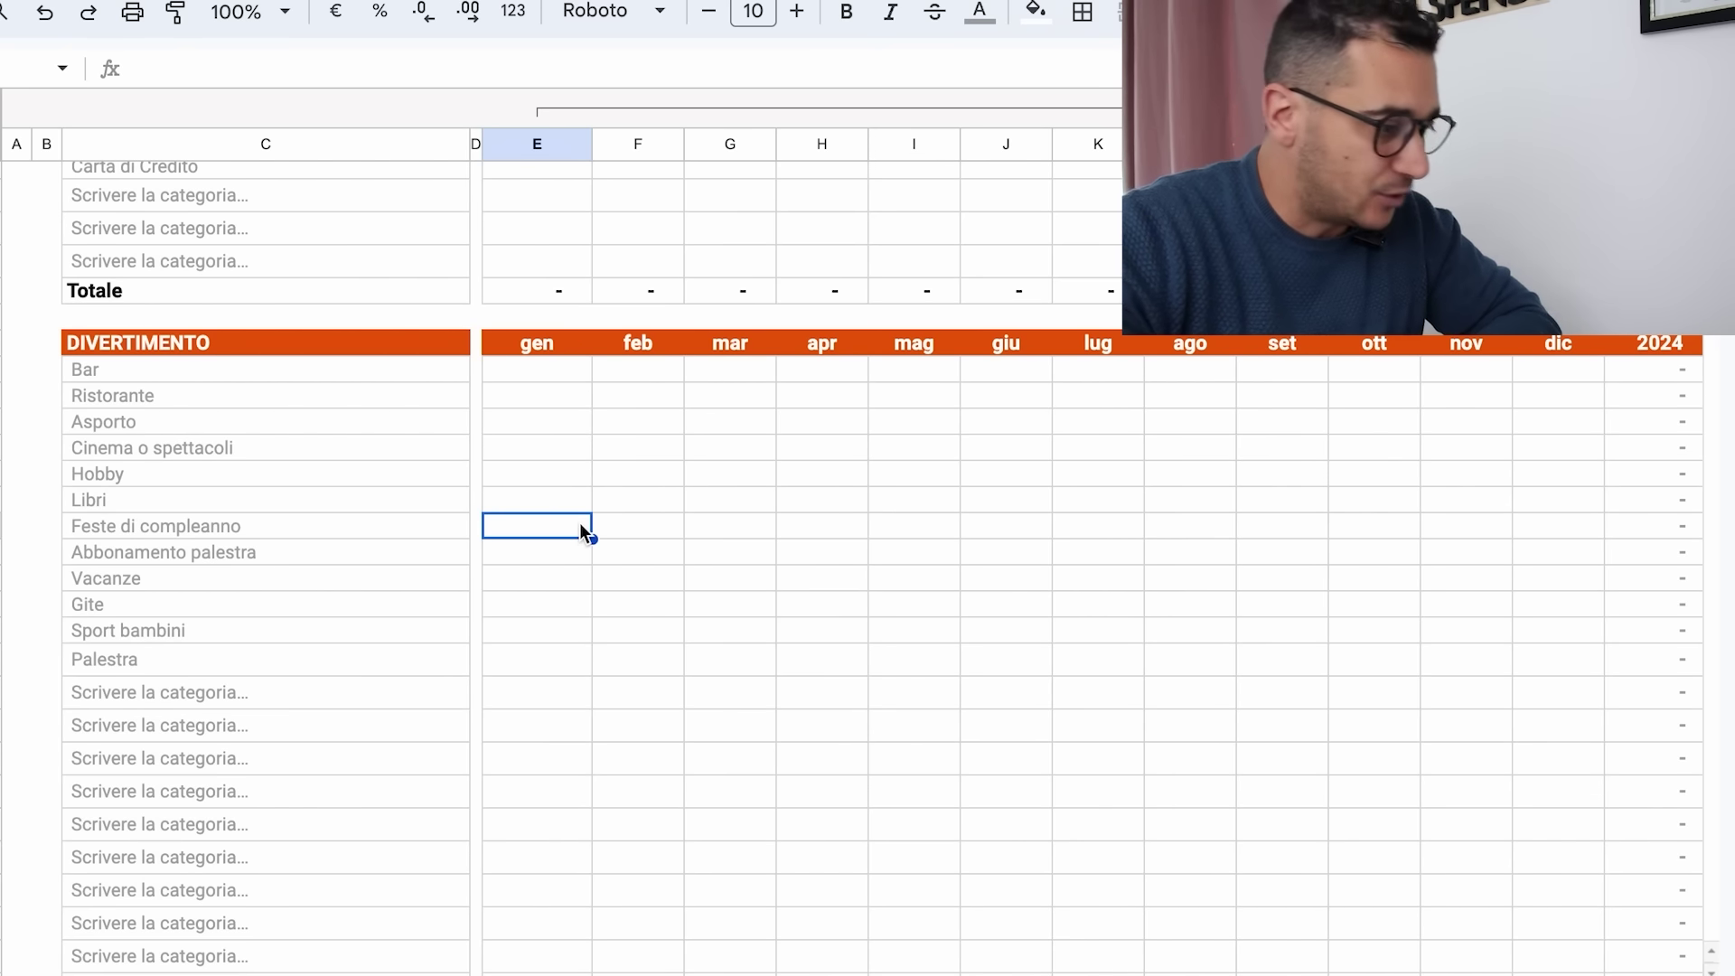
{"action": "scroll", "coordinate": [580, 528], "scroll_direction": "down", "scroll_amount": 2}
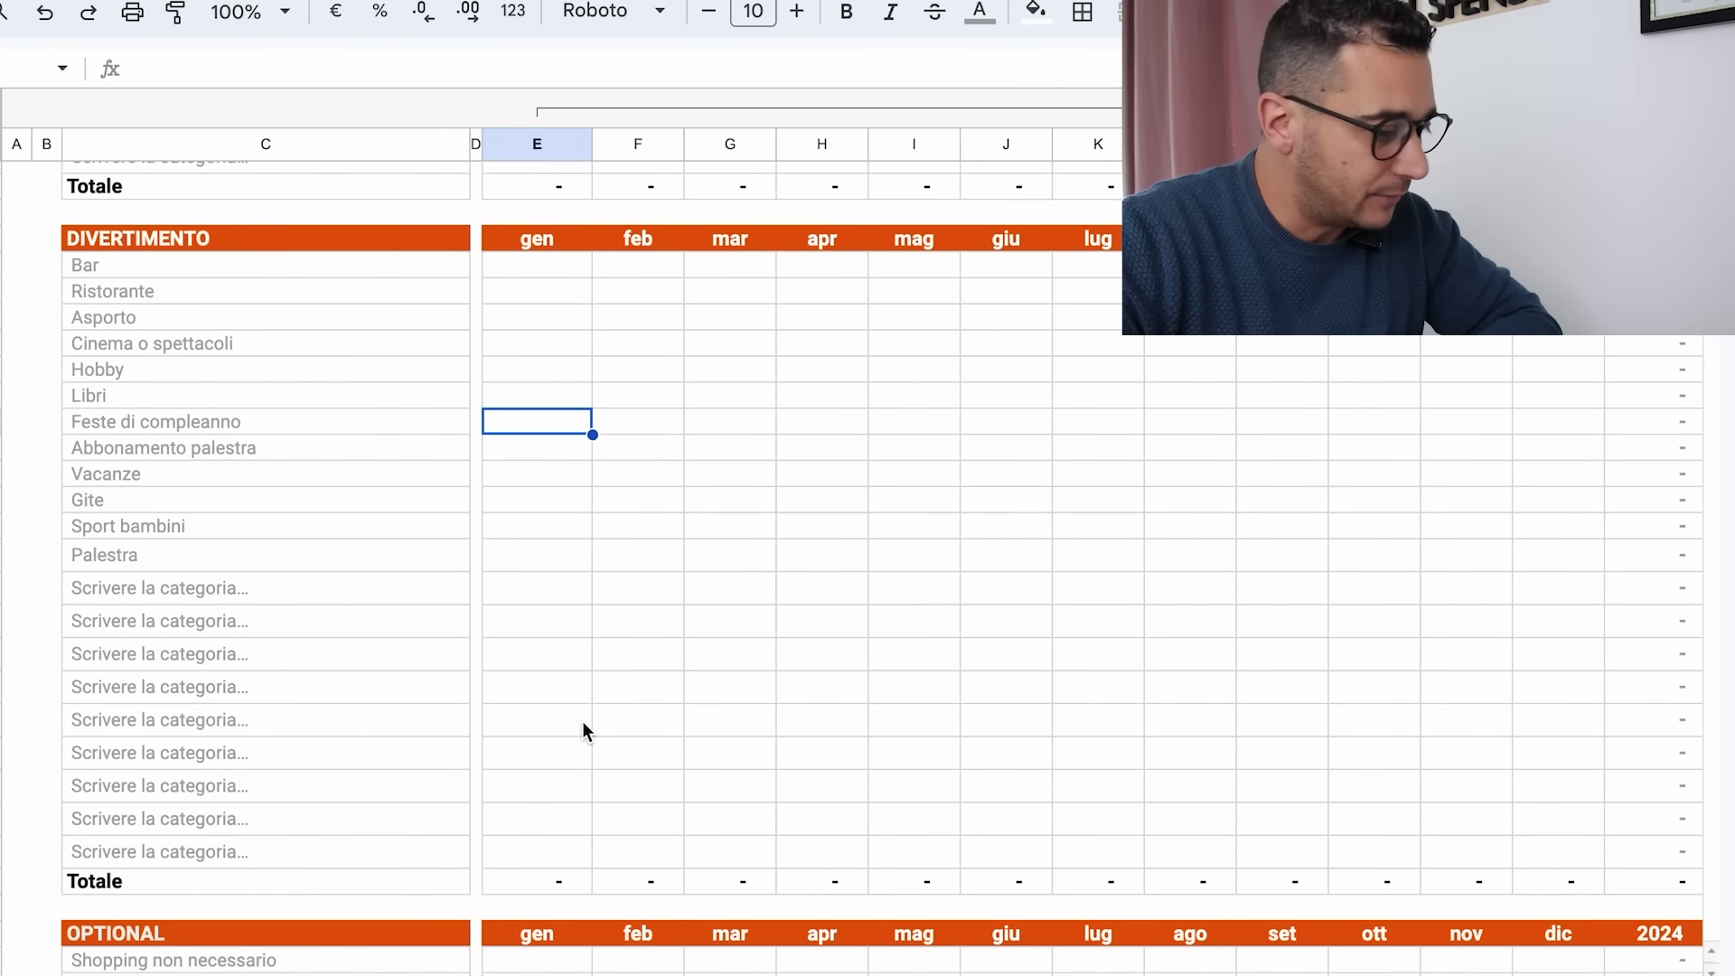
{"action": "scroll", "coordinate": [582, 721], "scroll_direction": "down", "scroll_amount": 4}
{"action": "scroll", "coordinate": [707, 722], "scroll_direction": "down", "scroll_amount": 3}
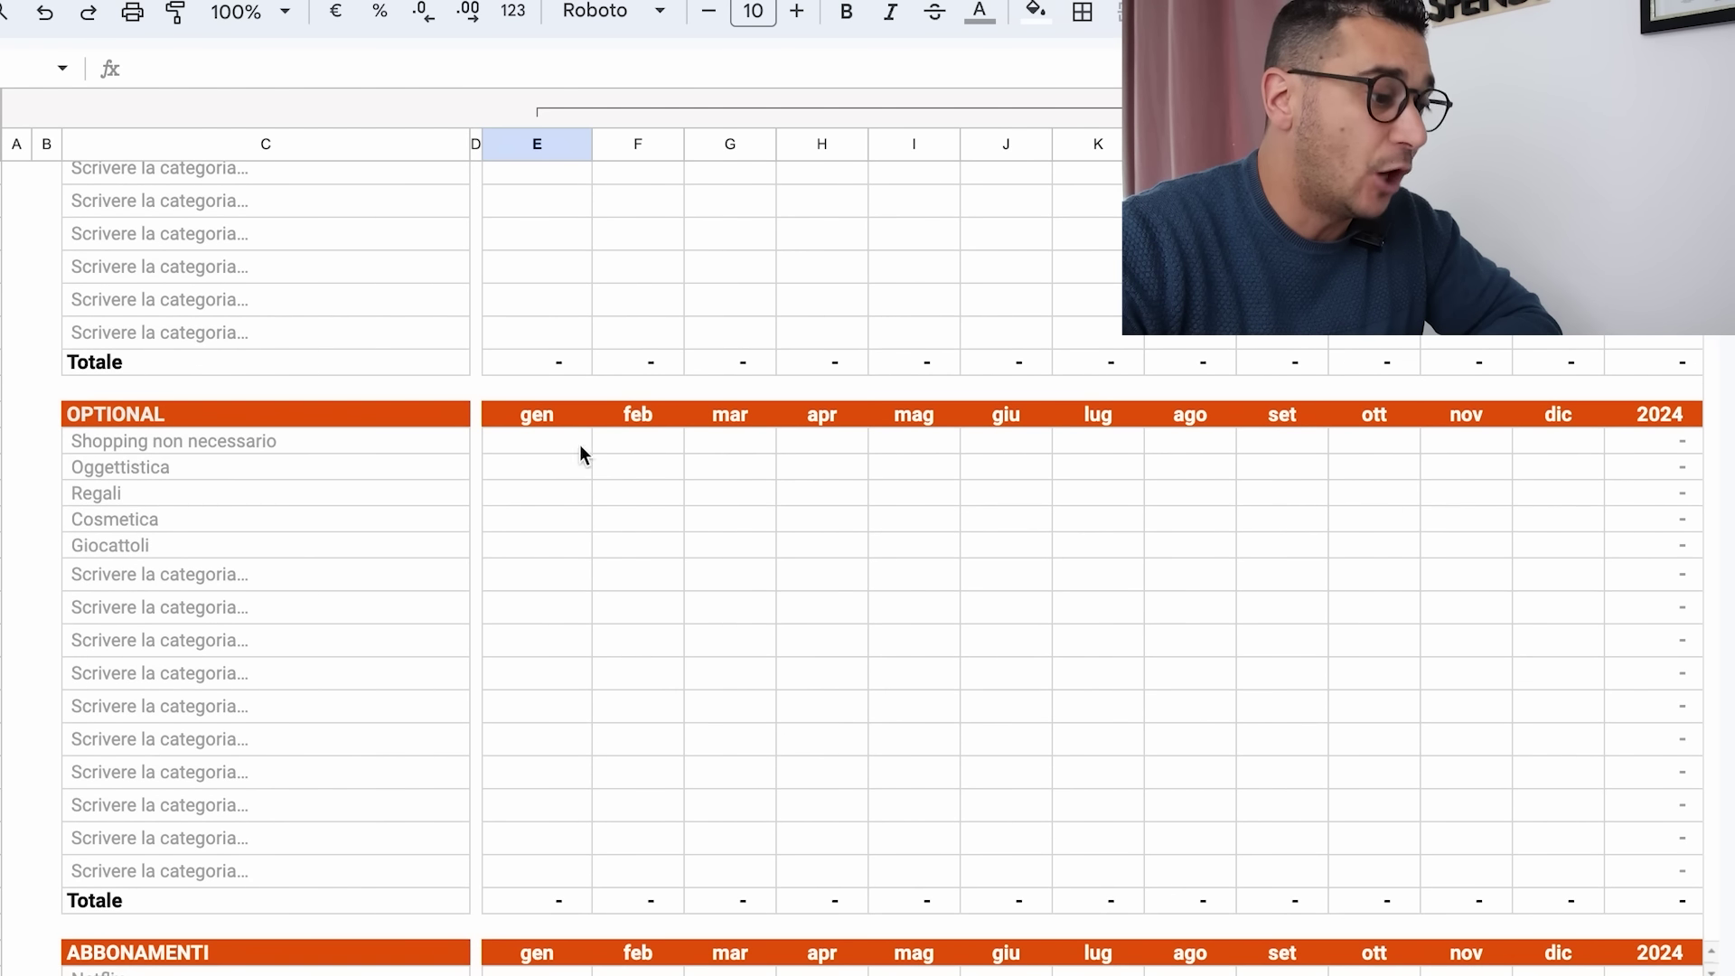
{"action": "left_click", "coordinate": [564, 440]}
{"action": "left_click", "coordinate": [662, 445]}
{"action": "left_click", "coordinate": [583, 448]}
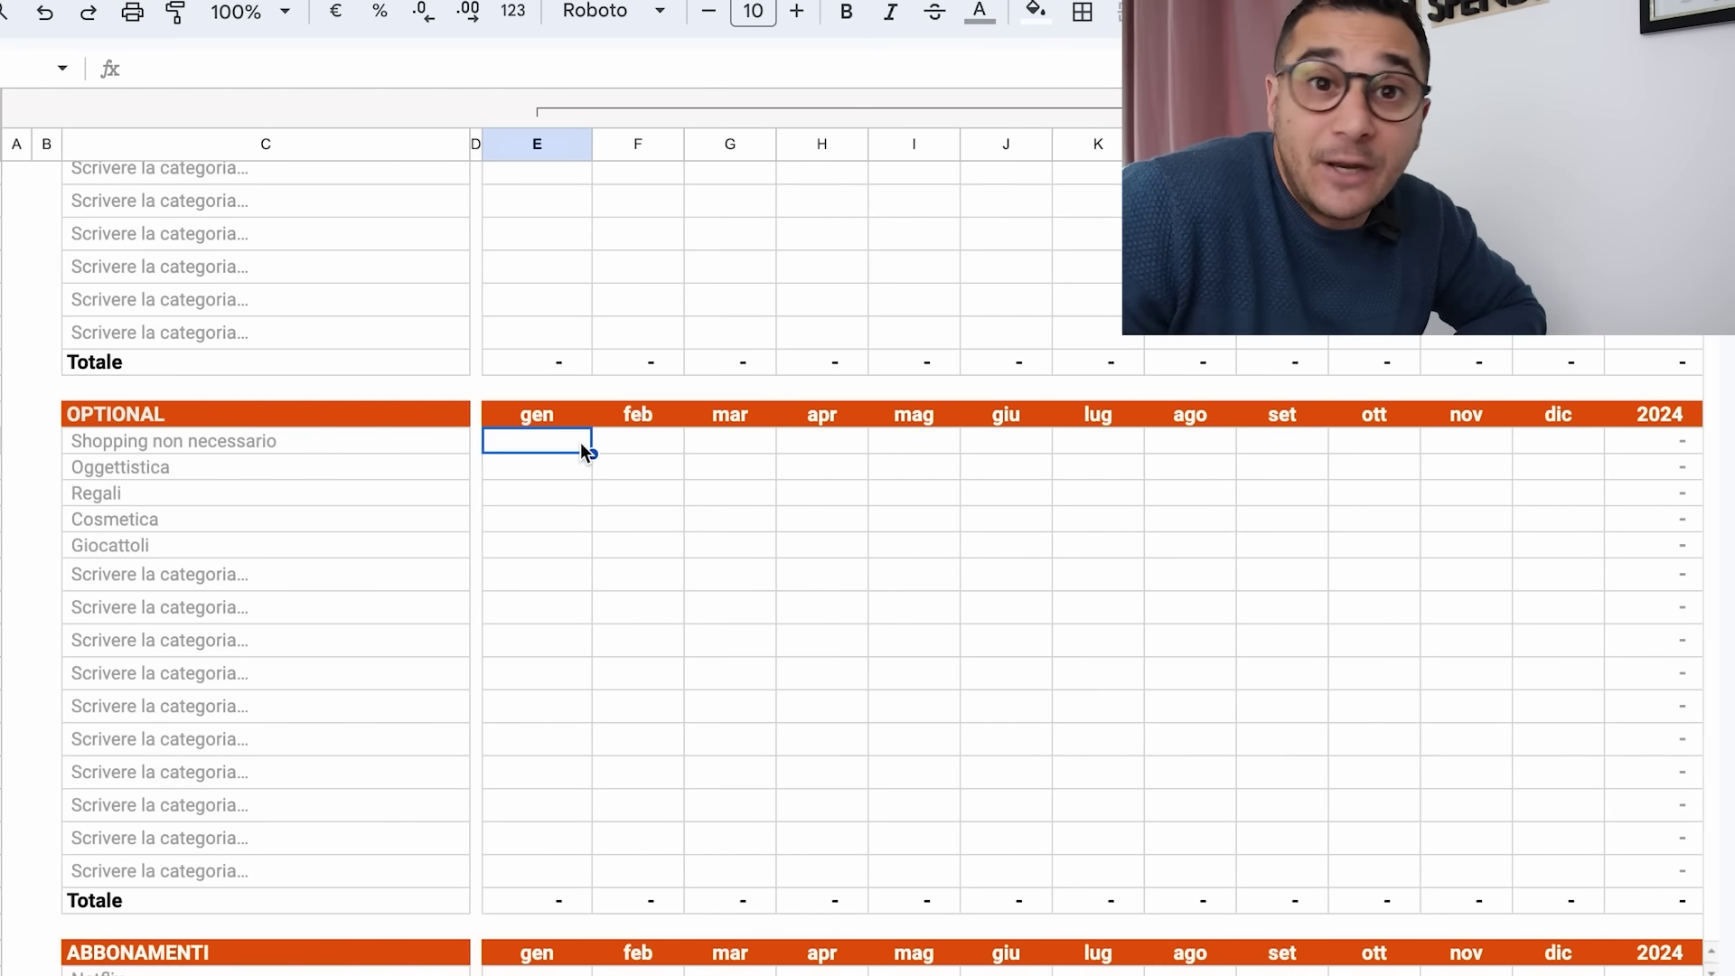
Review the categories in the ABBONAMENTI and SPESE ANNUALI sections of the budget plan
{"action": "scroll", "coordinate": [763, 411], "scroll_direction": "down", "scroll_amount": 5}
{"action": "scroll", "coordinate": [864, 443], "scroll_direction": "down", "scroll_amount": 2}
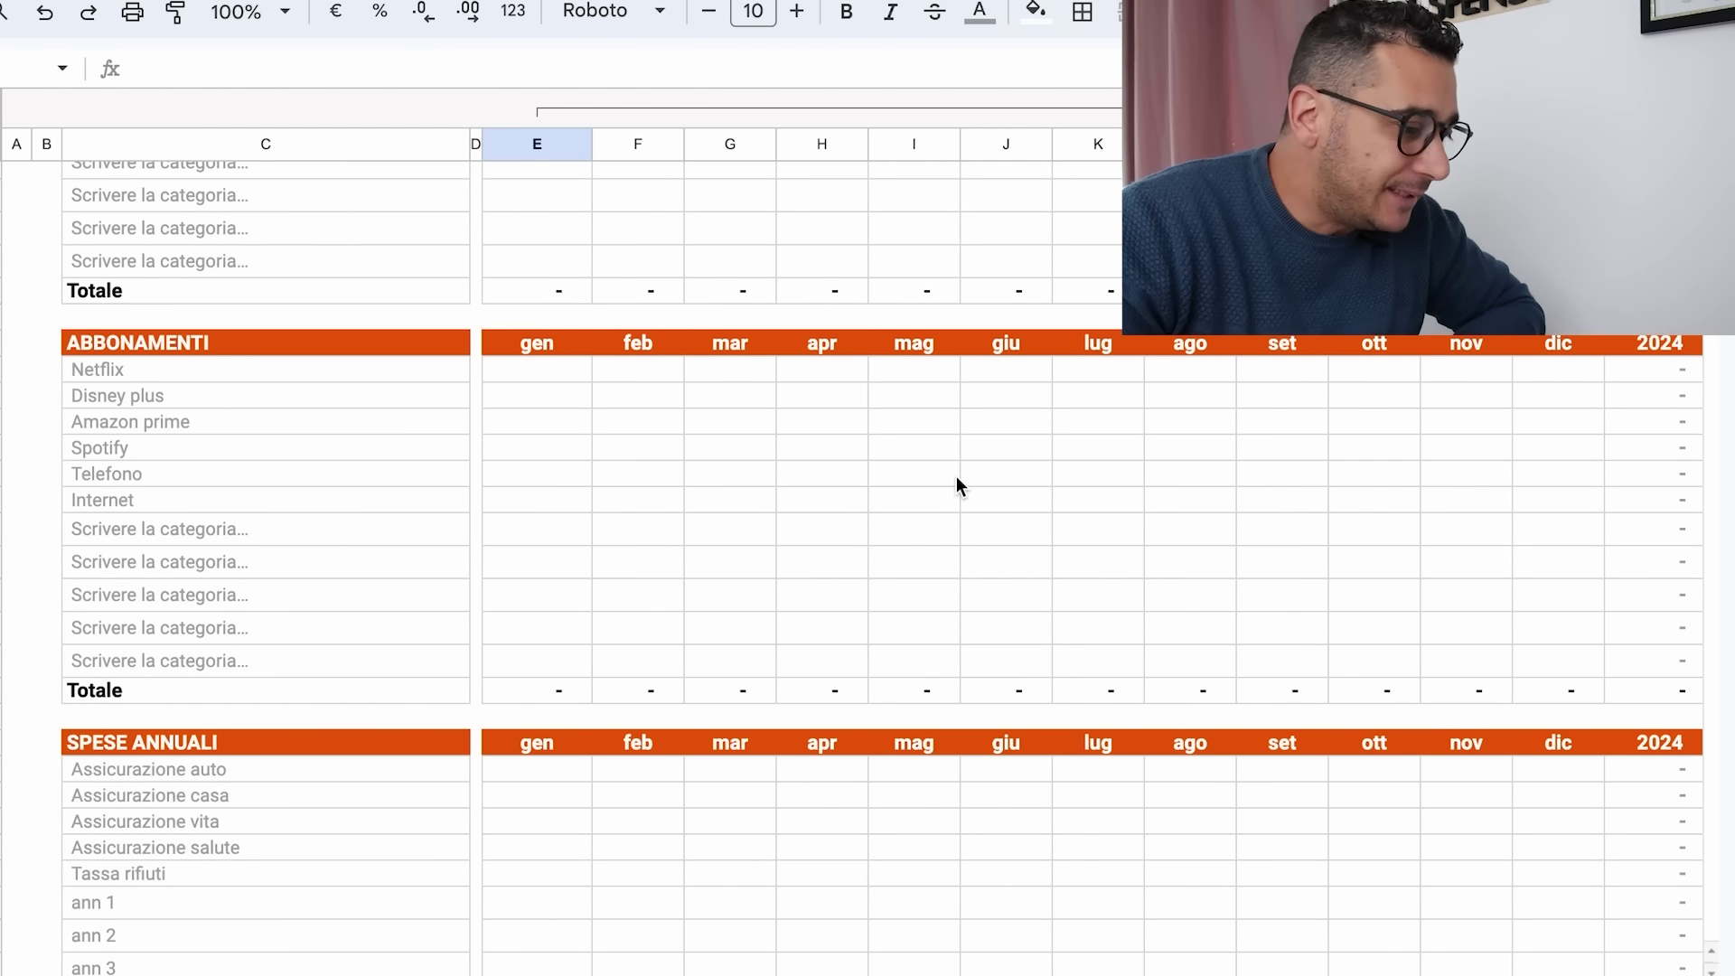
{"action": "scroll", "coordinate": [958, 478], "scroll_direction": "down", "scroll_amount": 3}
{"action": "left_click", "coordinate": [520, 524]}
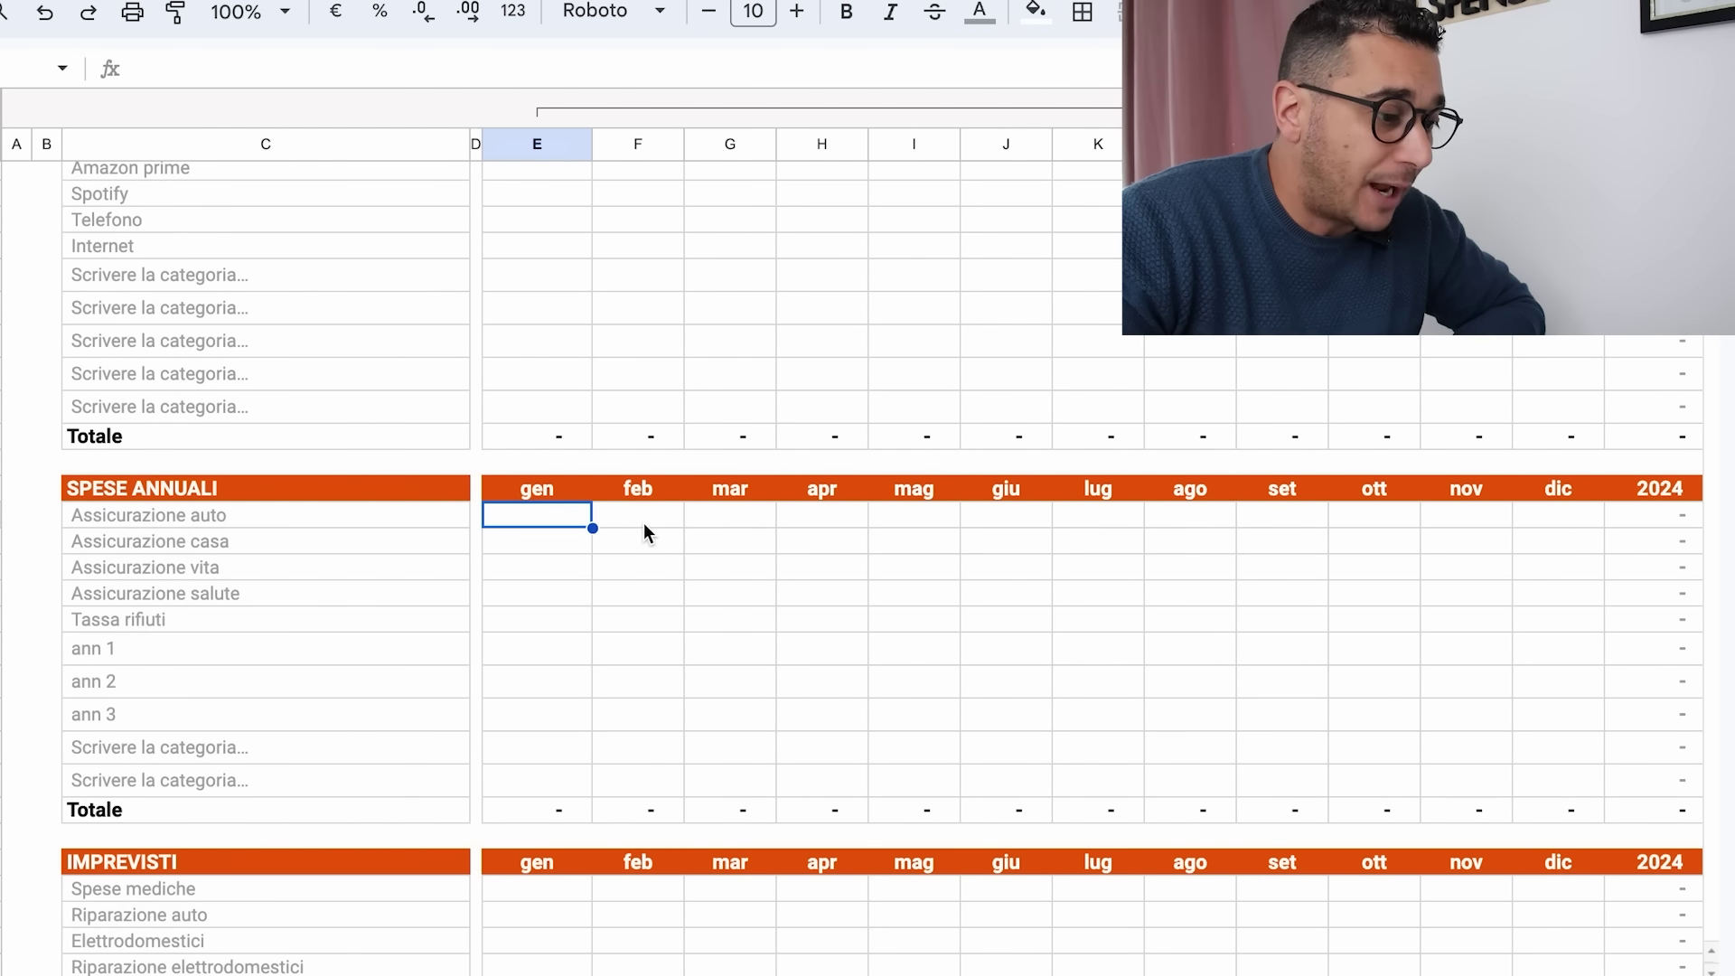
{"action": "left_click", "coordinate": [644, 521]}
{"action": "left_click", "coordinate": [555, 526]}
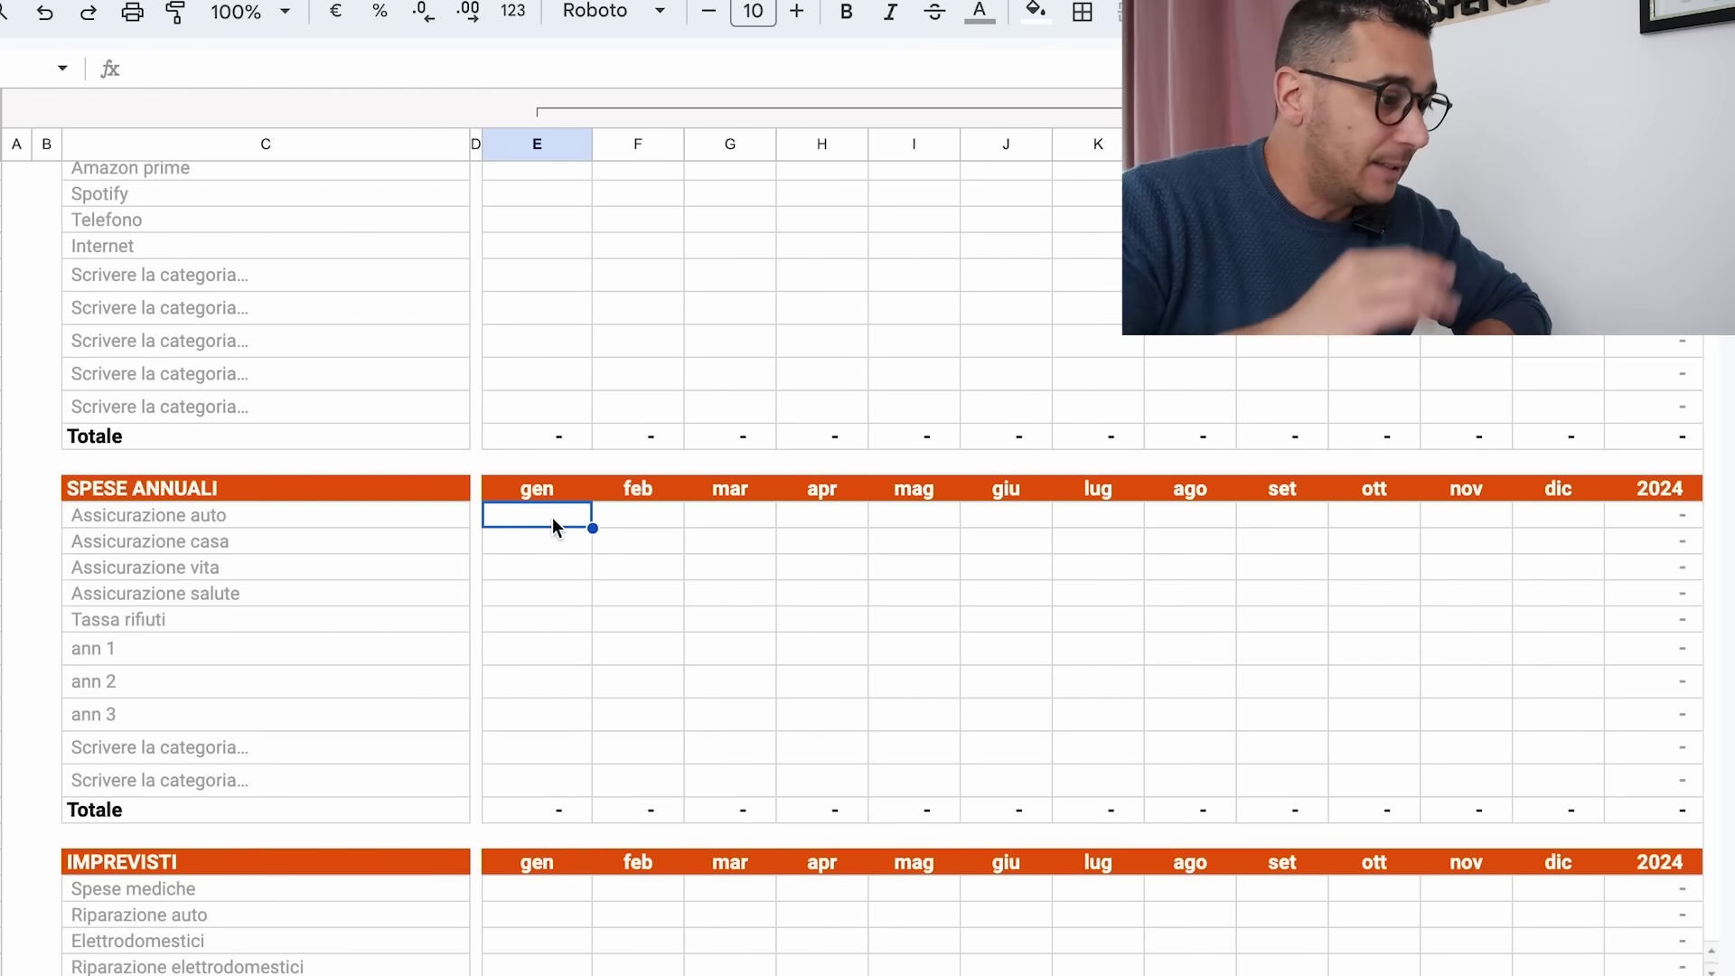
{"action": "left_click", "coordinate": [678, 543]}
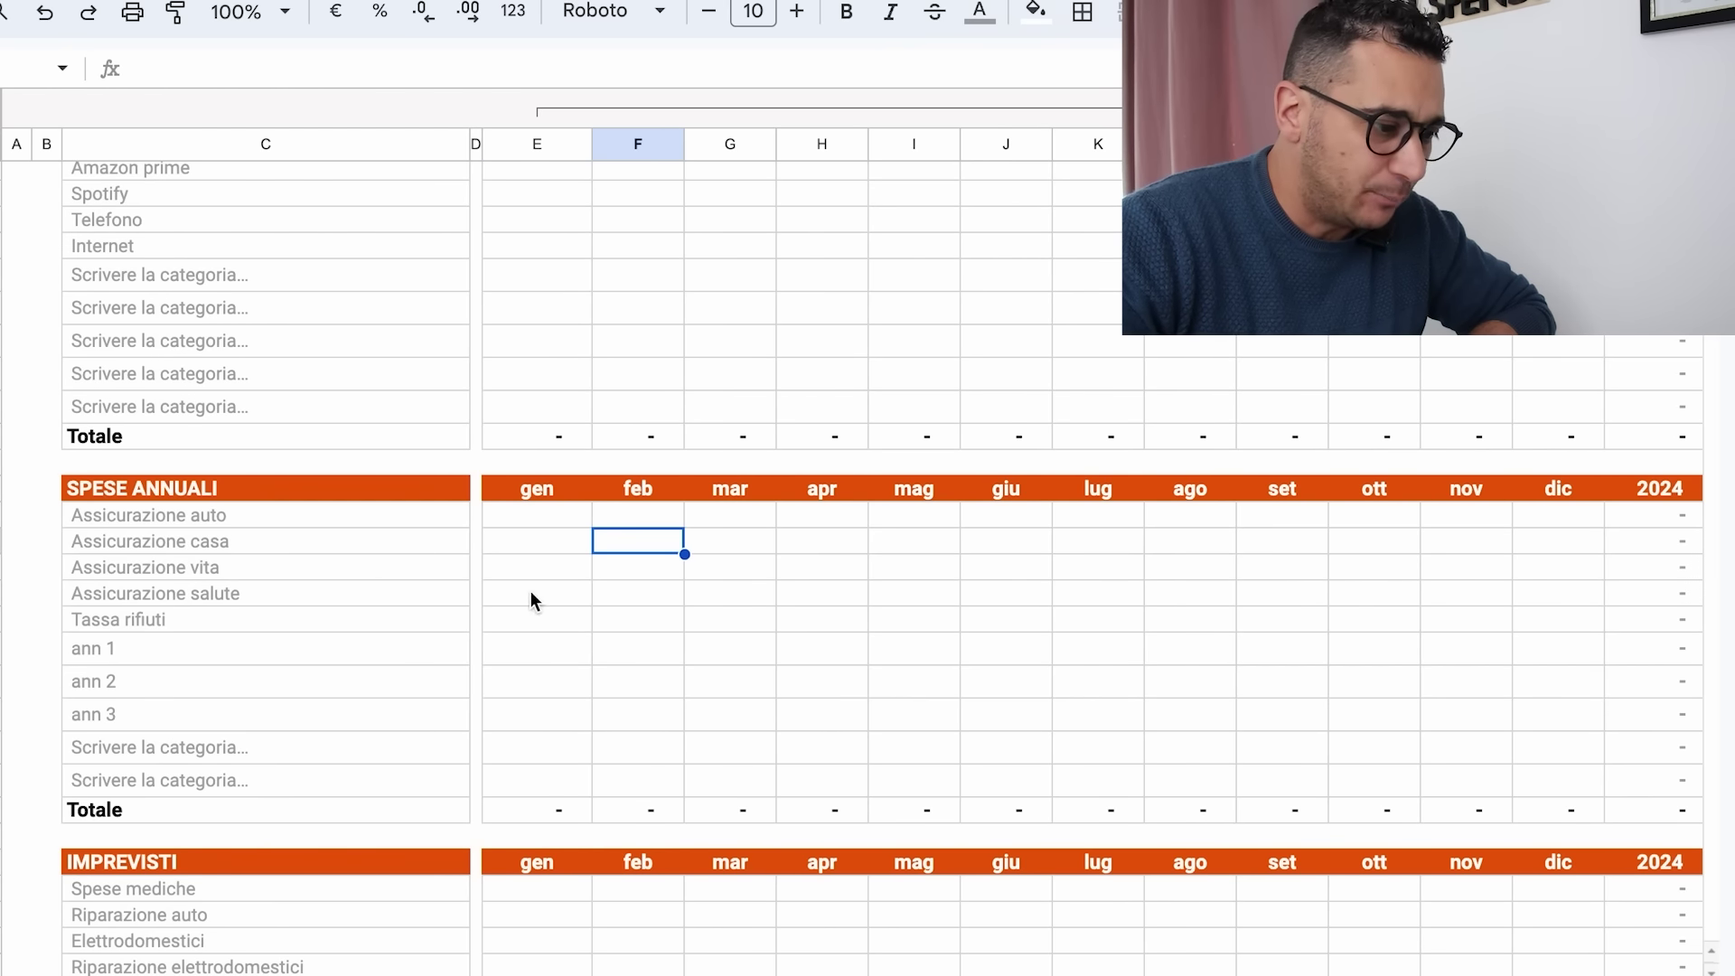
Review the categories in the IMPREVISTI and RISPARMI sections of the budget plan
{"action": "scroll", "coordinate": [795, 632], "scroll_direction": "down", "scroll_amount": 3}
{"action": "left_click", "coordinate": [582, 582]}
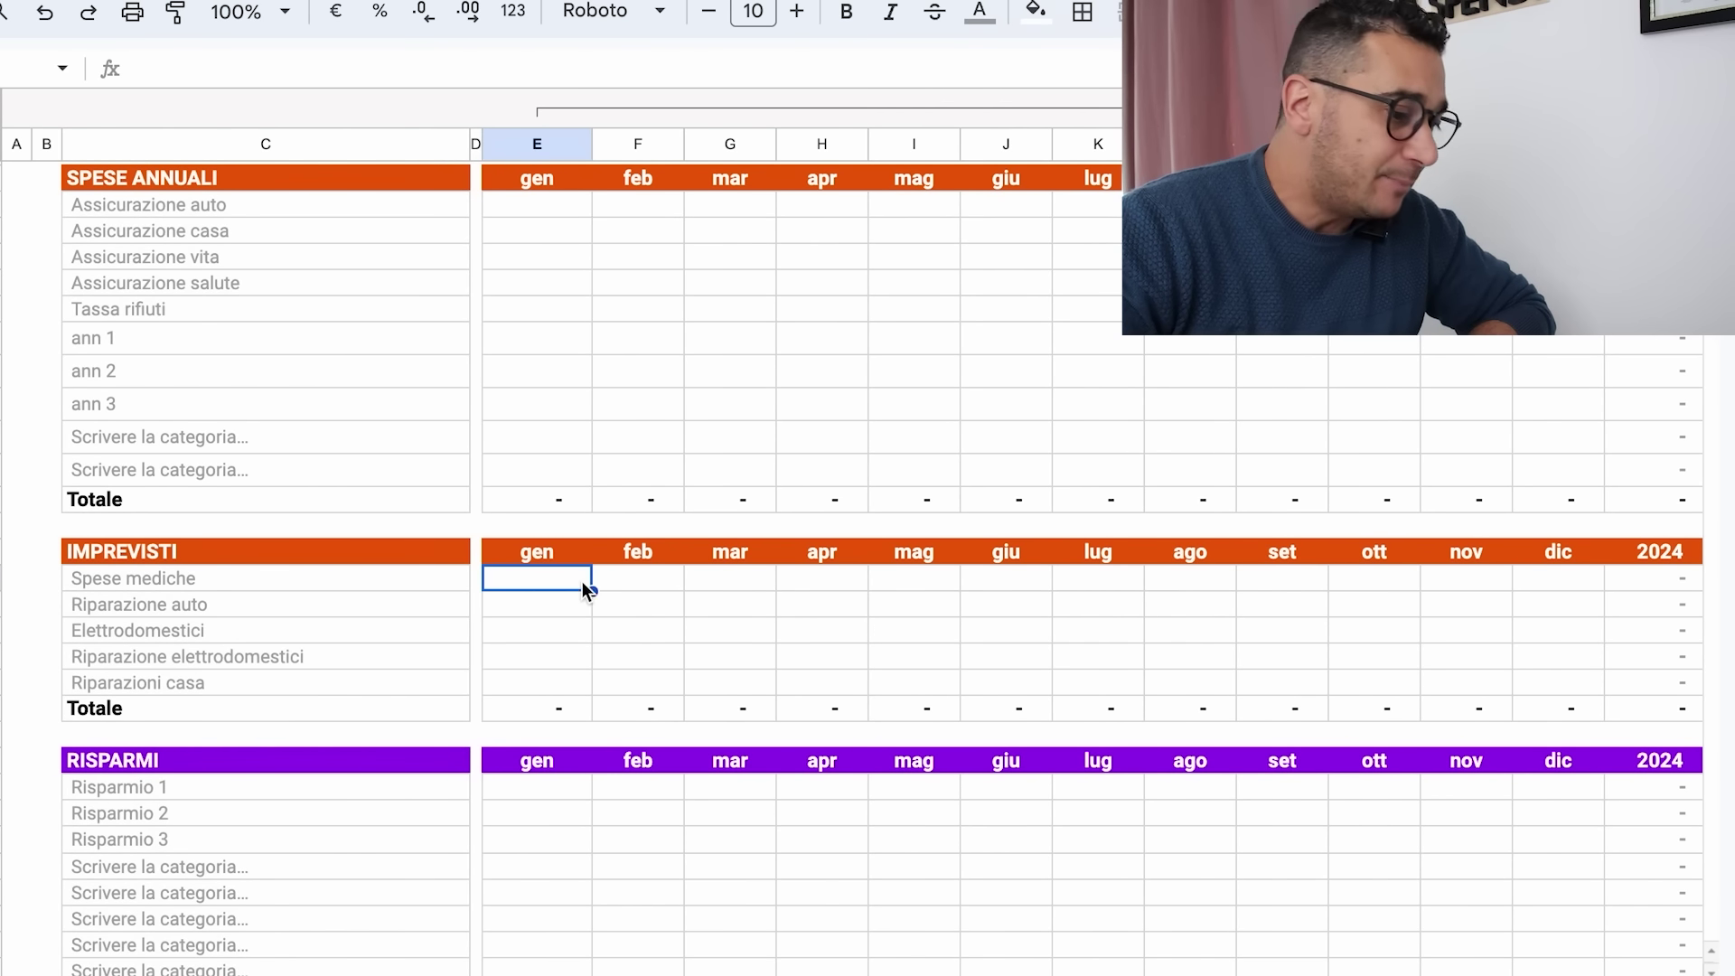
{"action": "left_click", "coordinate": [680, 586]}
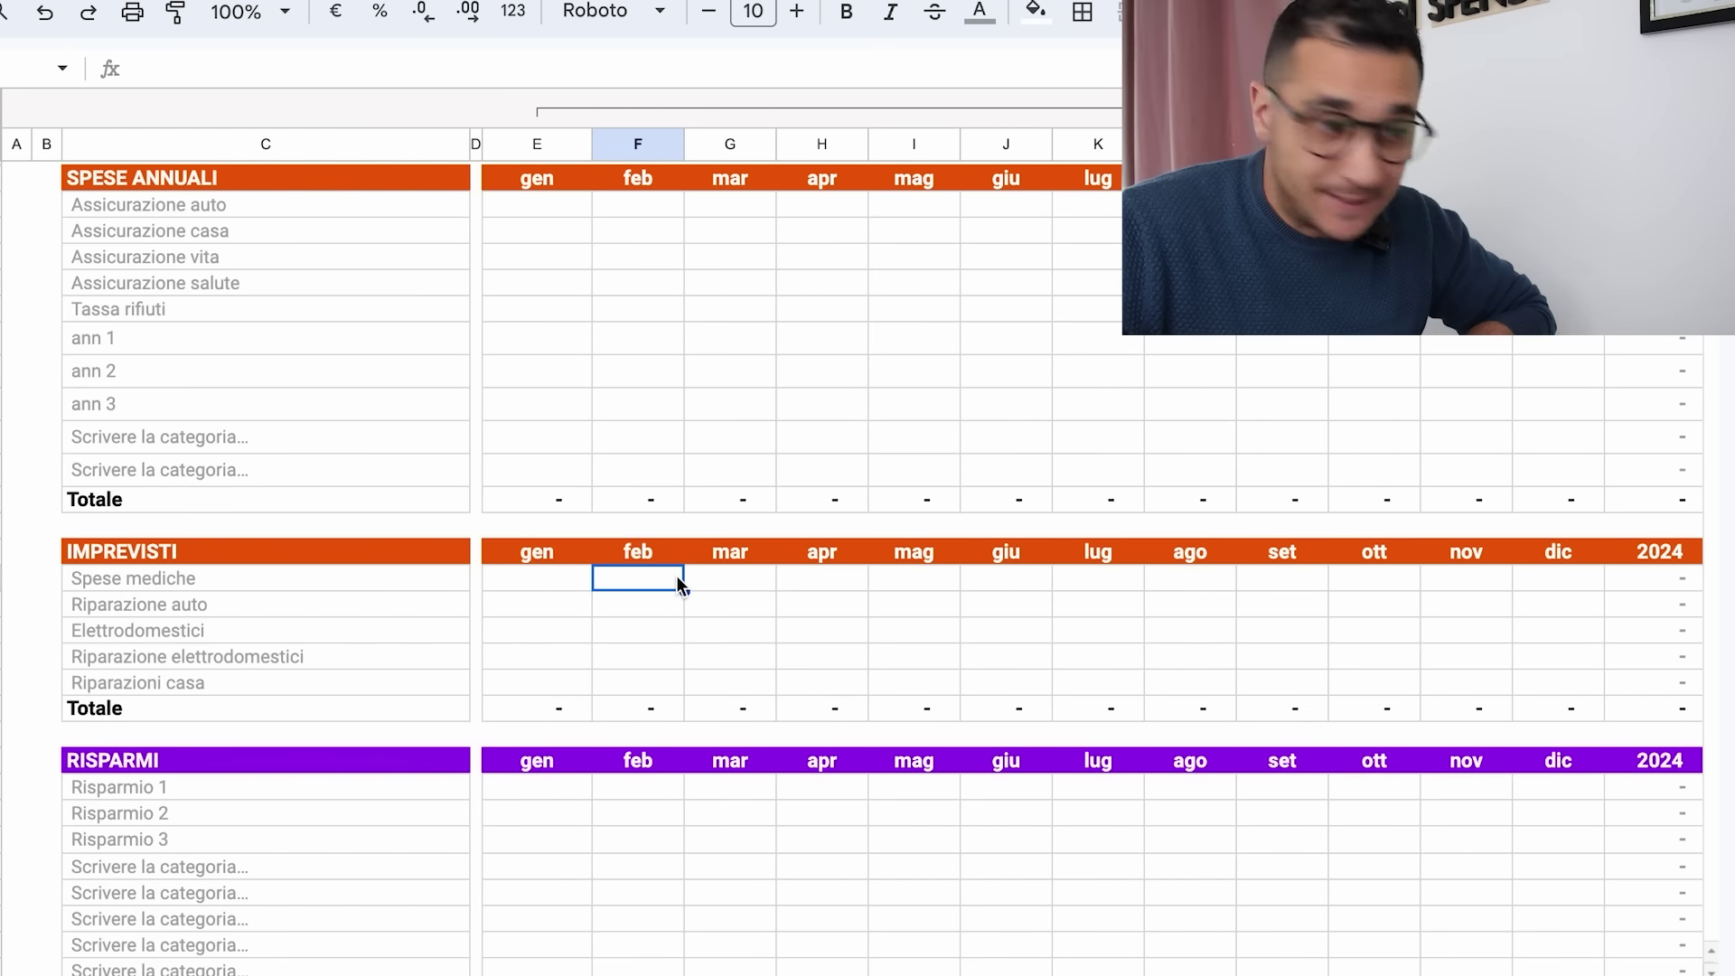
{"action": "left_click", "coordinate": [739, 583]}
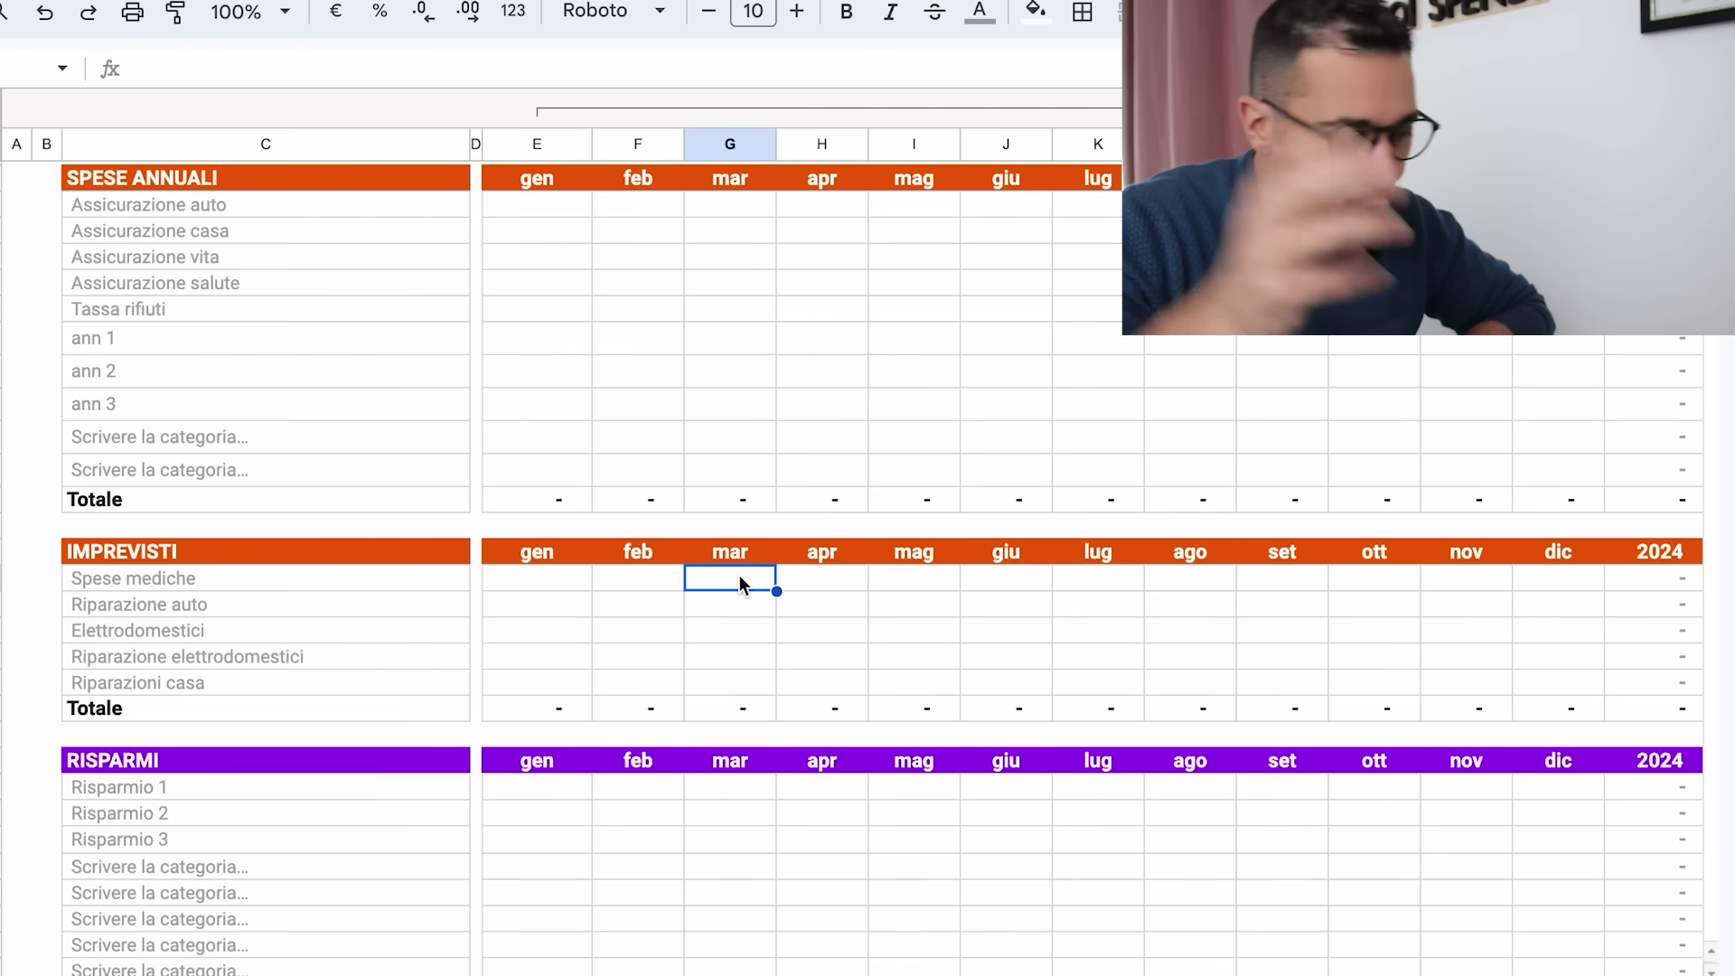
{"action": "left_click", "coordinate": [573, 585]}
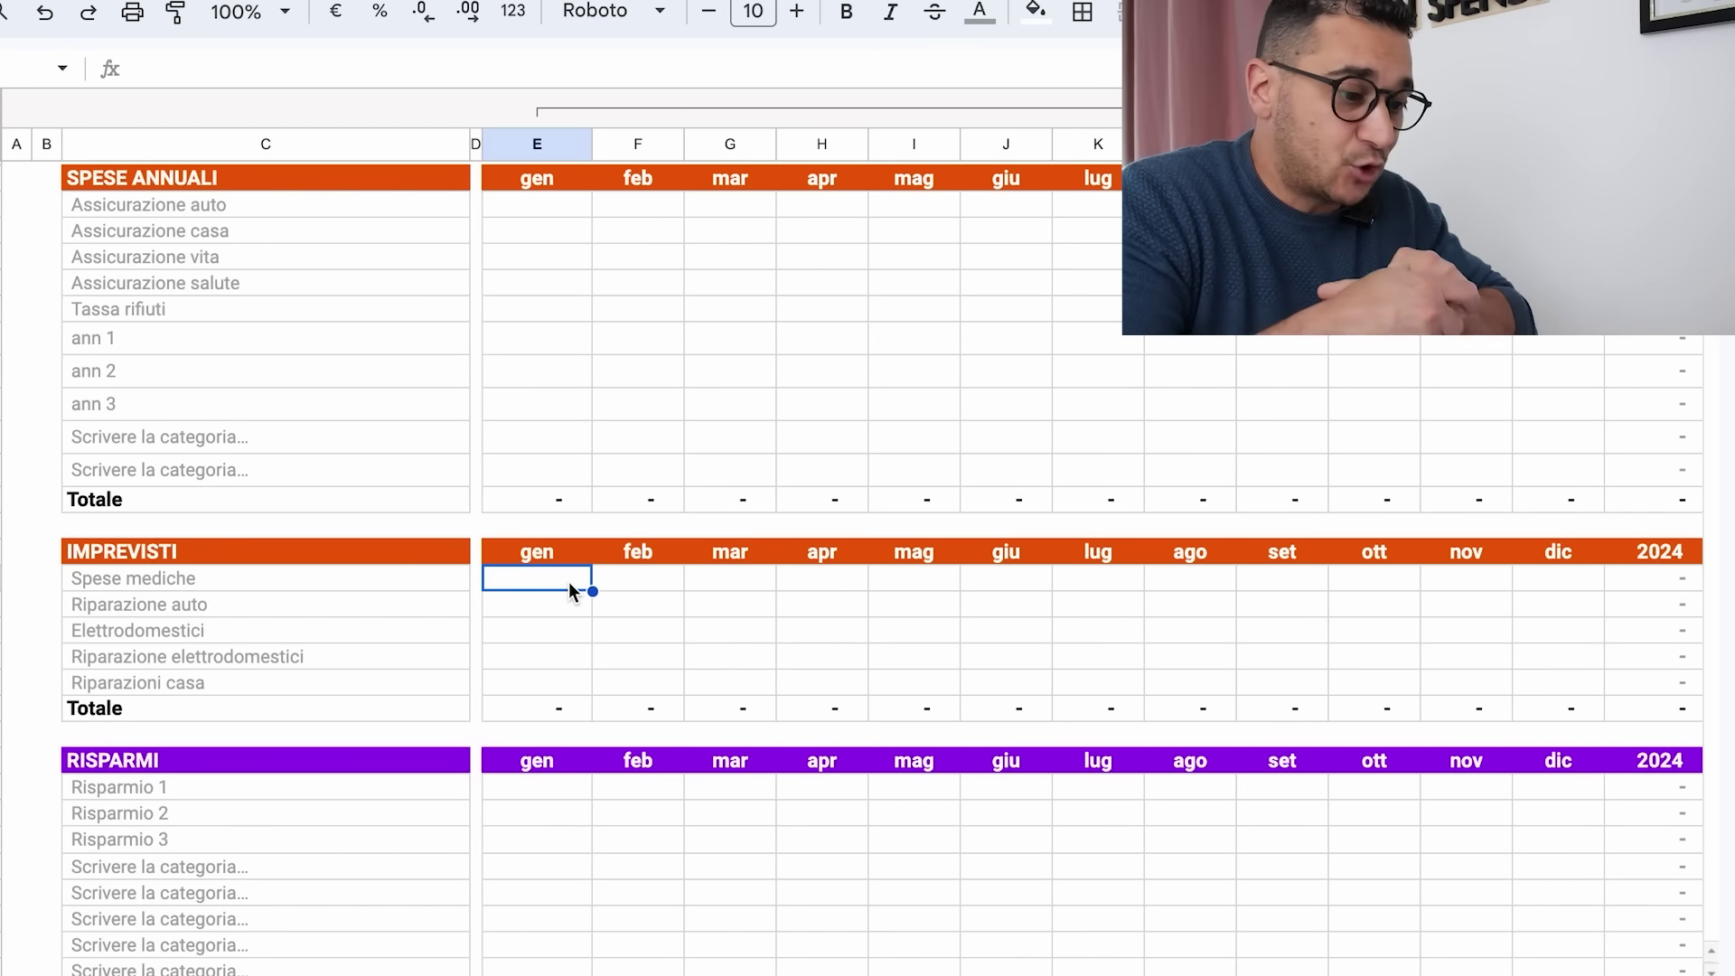
{"action": "scroll", "coordinate": [569, 589], "scroll_direction": "down", "scroll_amount": 3}
{"action": "left_click", "coordinate": [563, 584]}
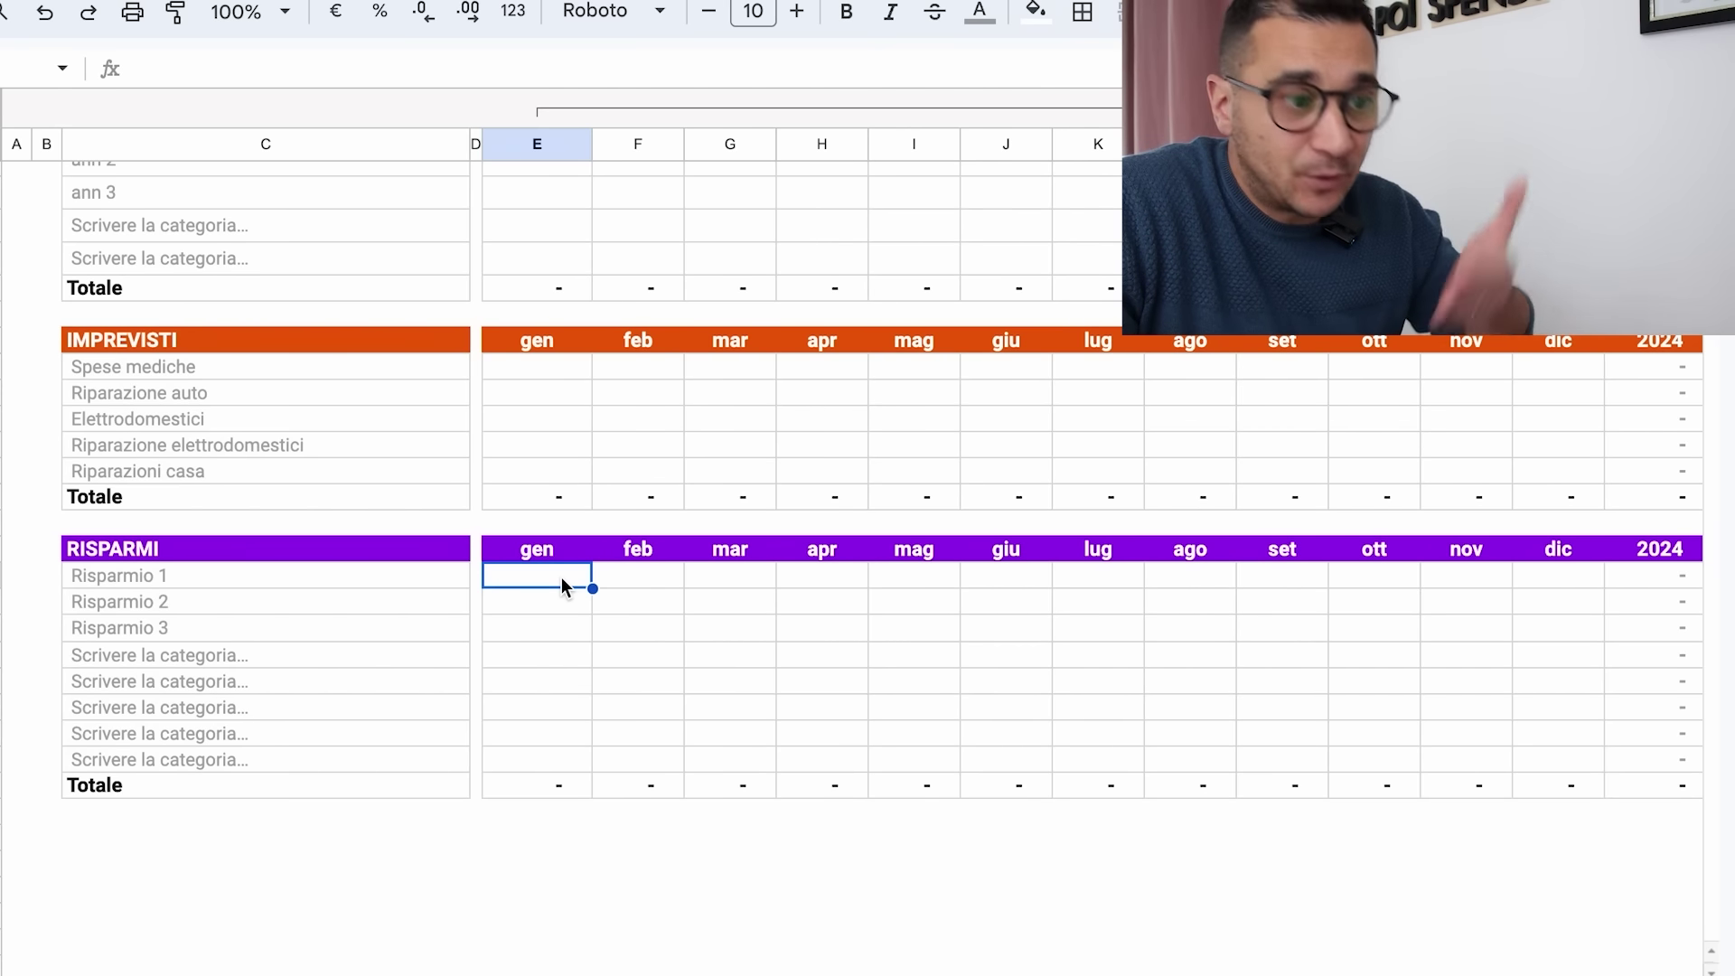
{"action": "left_click", "coordinate": [562, 600]}
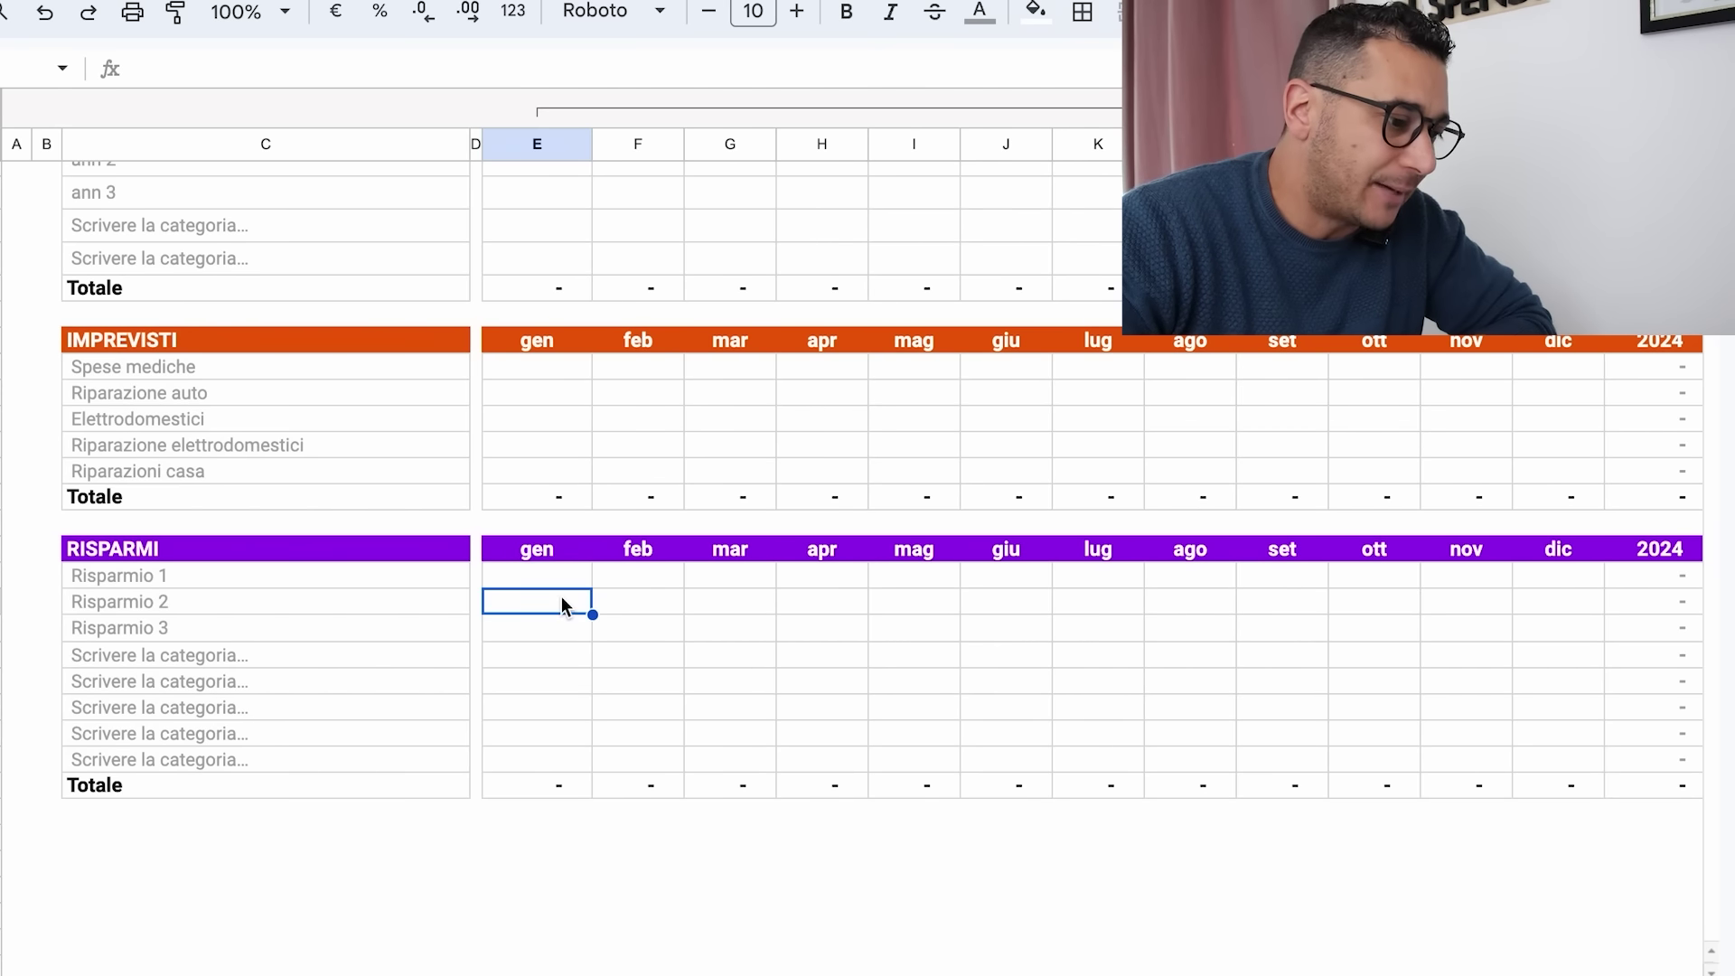
Review the yearly summary above the ENTRATE section, and view the Inserimento Dati sheet
{"action": "scroll", "coordinate": [720, 666], "scroll_direction": "up", "scroll_amount": 20}
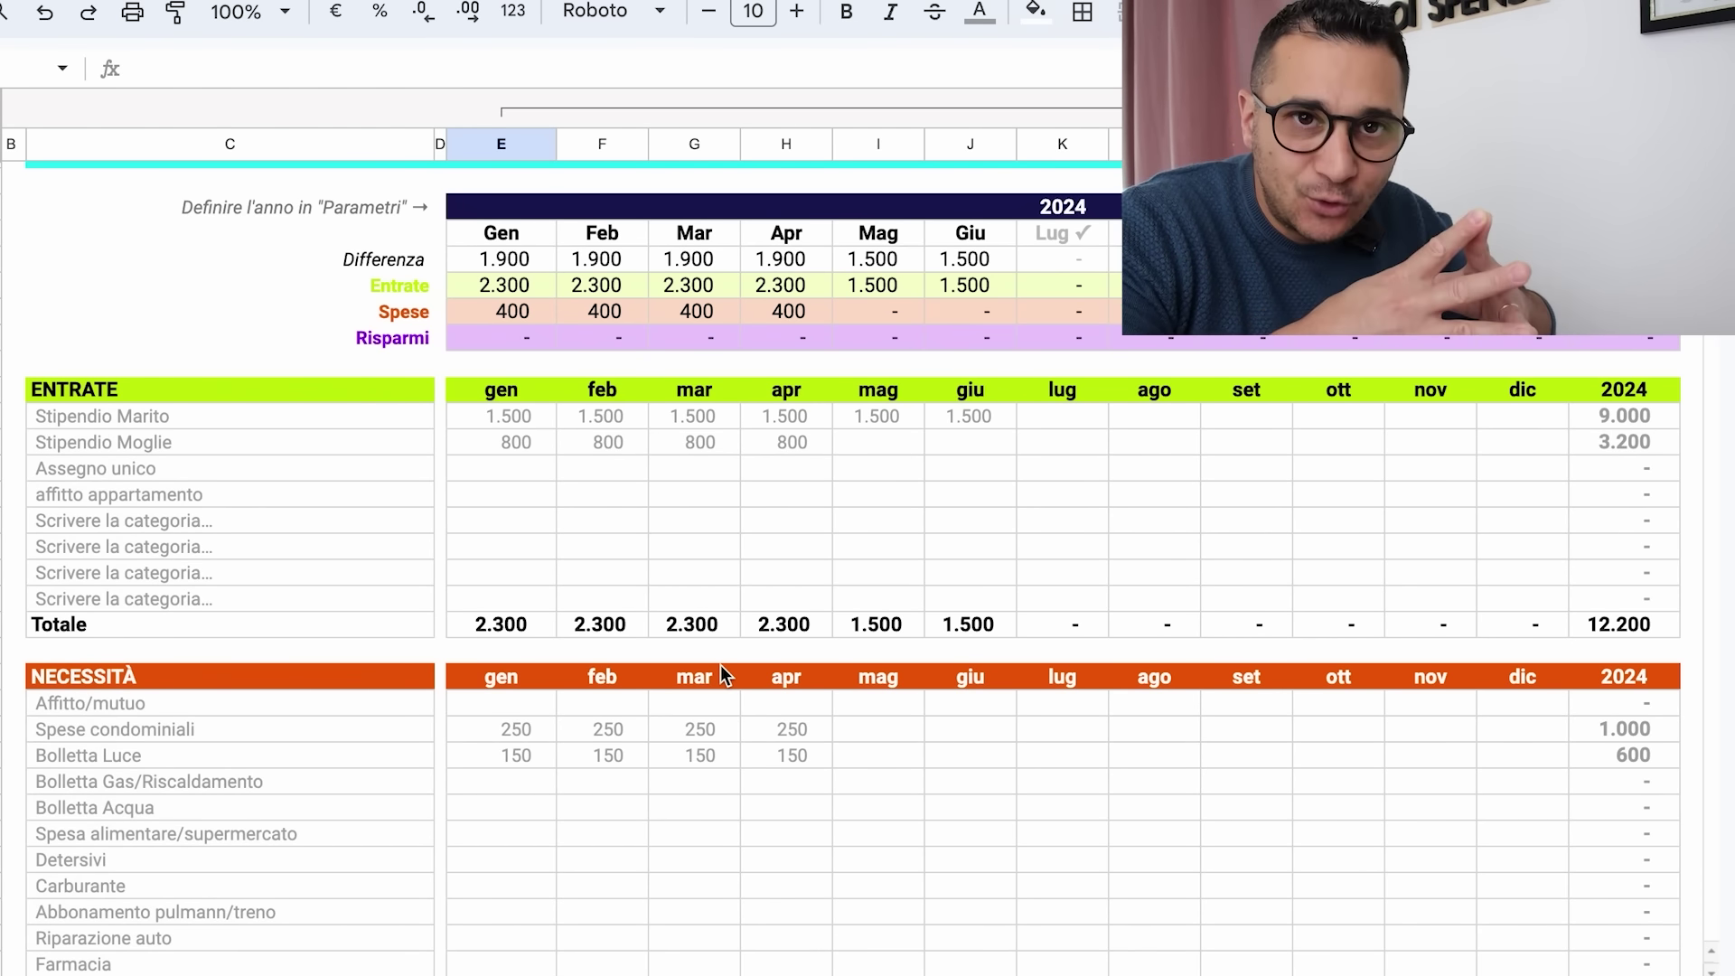
{"action": "scroll", "coordinate": [672, 957], "scroll_direction": "up", "scroll_amount": 1}
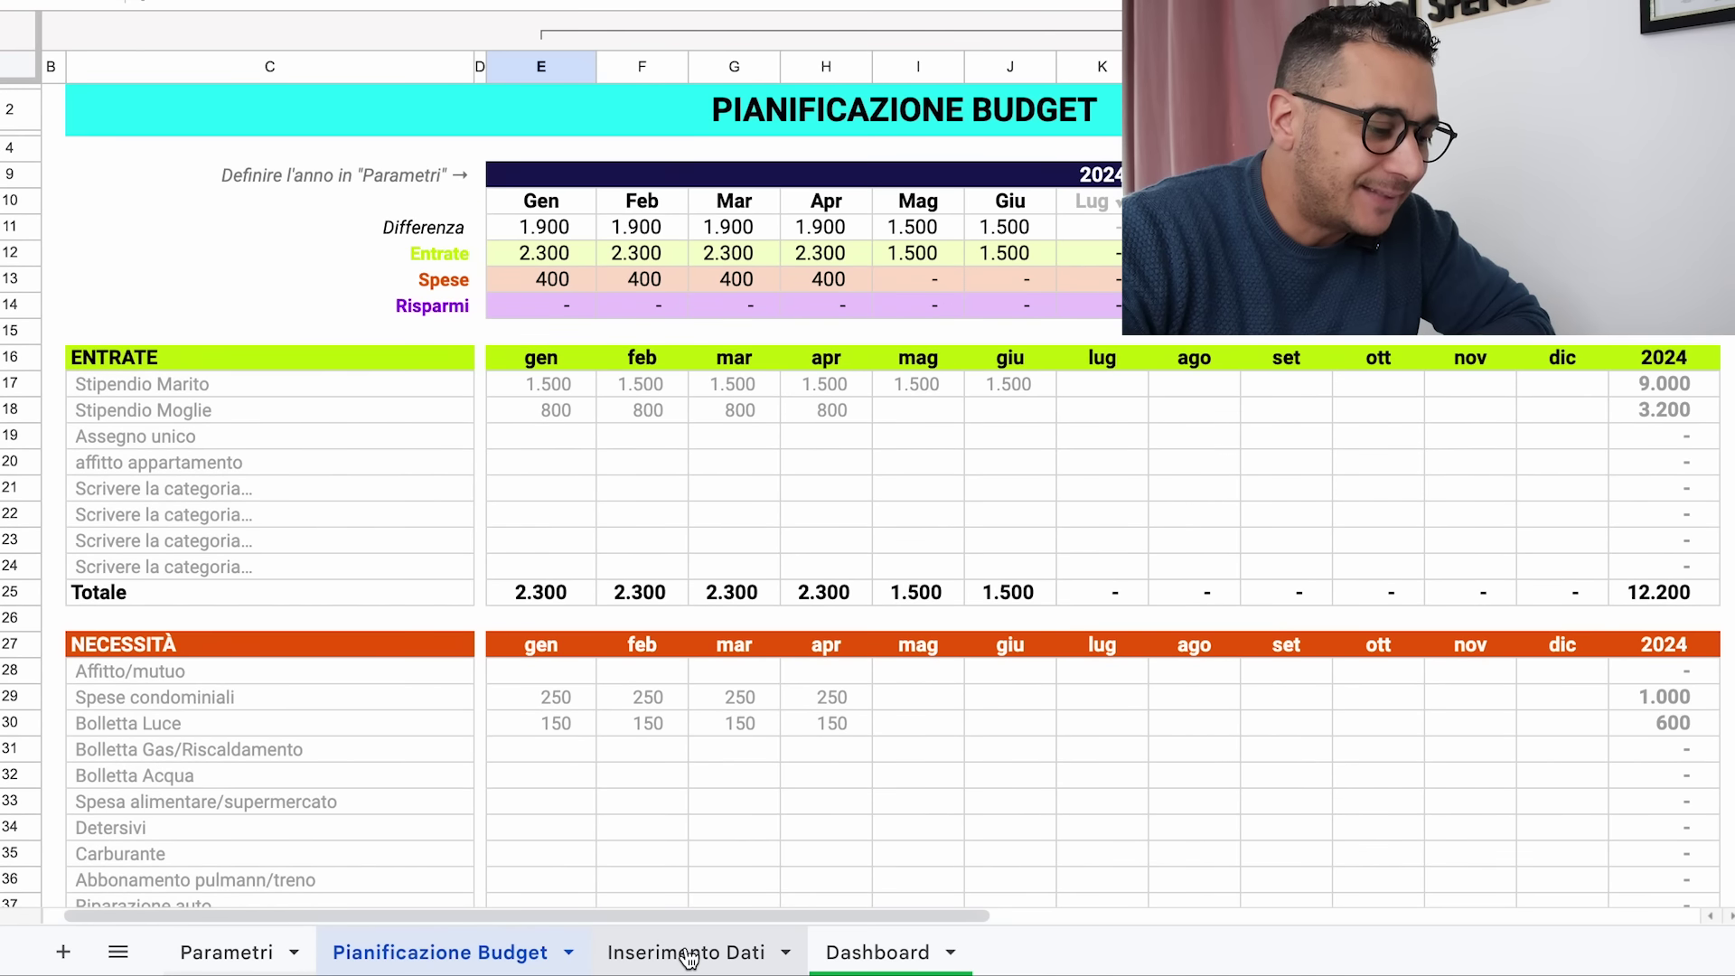
{"action": "left_click", "coordinate": [687, 954]}
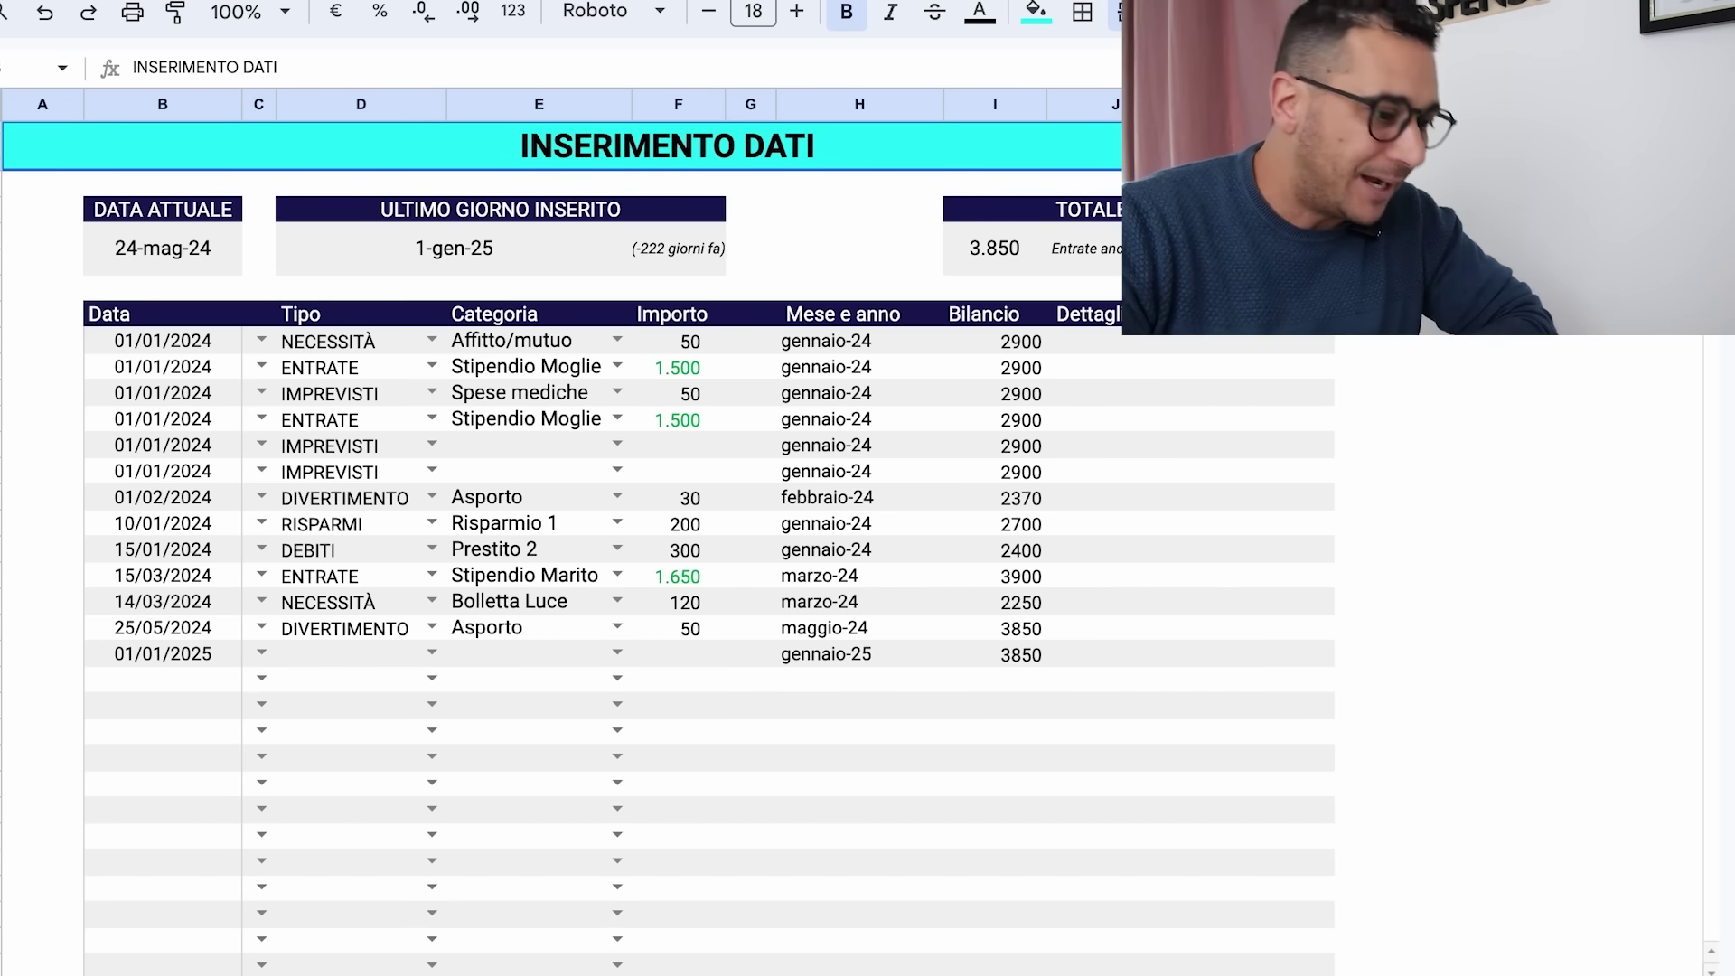
Return to the Pianificazione Budget sheet and enter 600 as the January budget for Spesa alimentare/supermercato under NECESSITÀ
{"action": "key", "text": "ctrl+shift+Page_Up"}
{"action": "scroll", "coordinate": [696, 805], "scroll_direction": "down", "scroll_amount": 5}
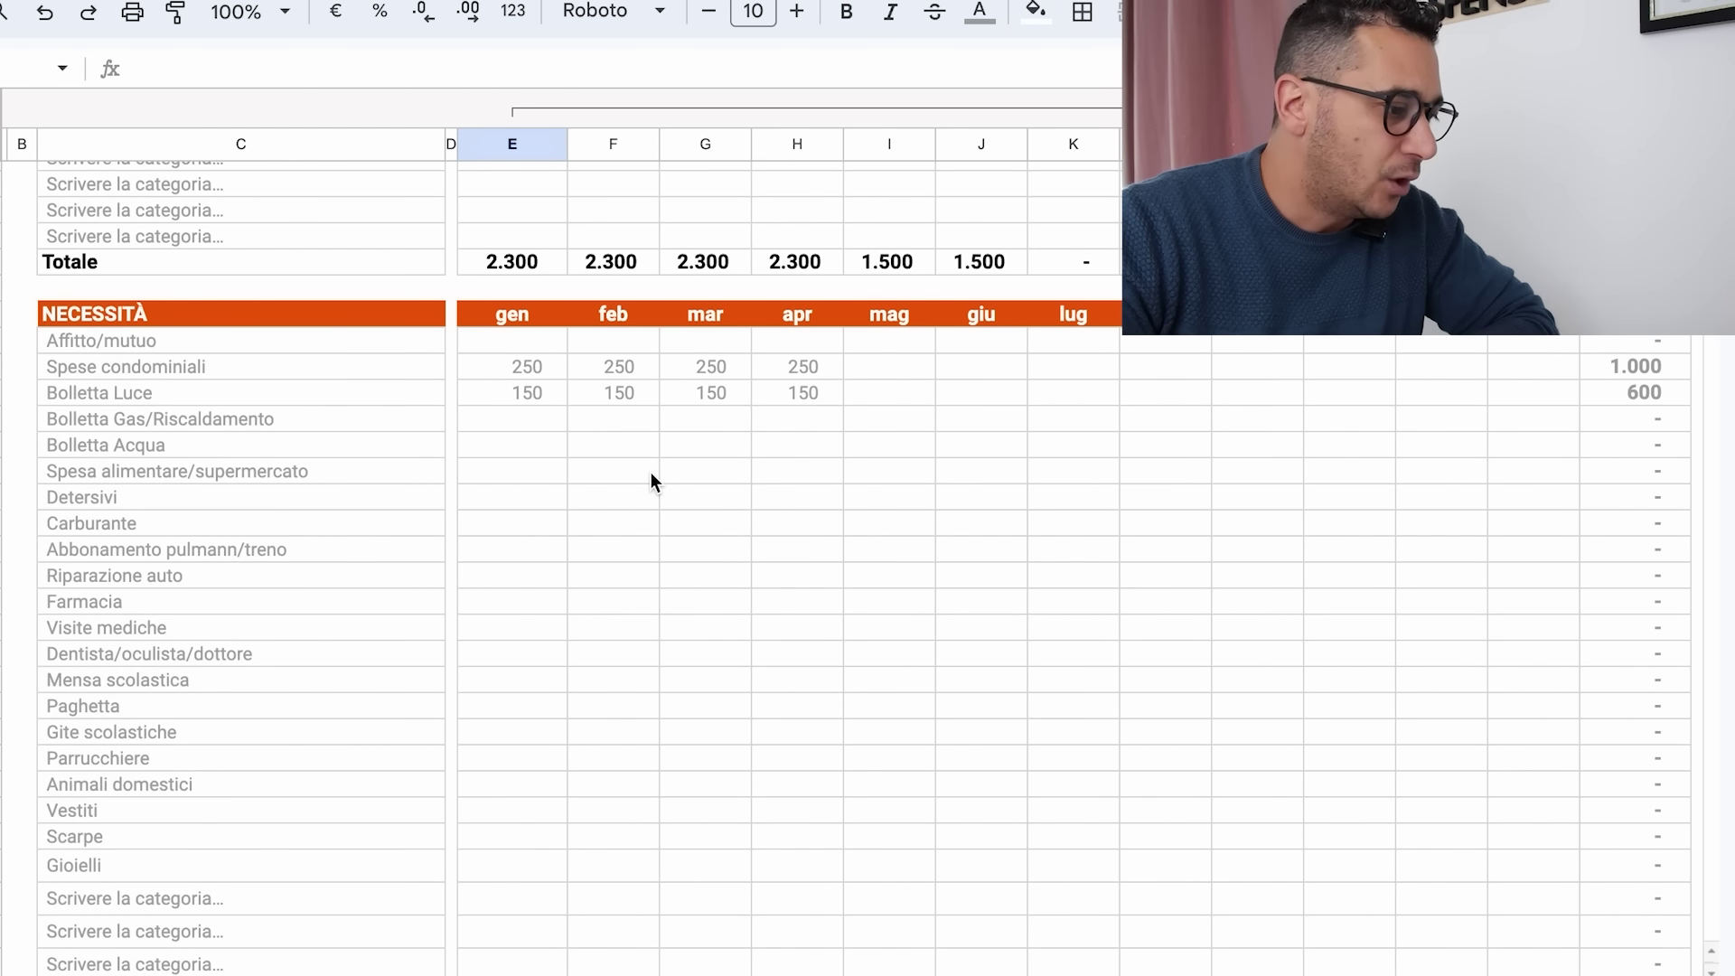
{"action": "left_click", "coordinate": [529, 471]}
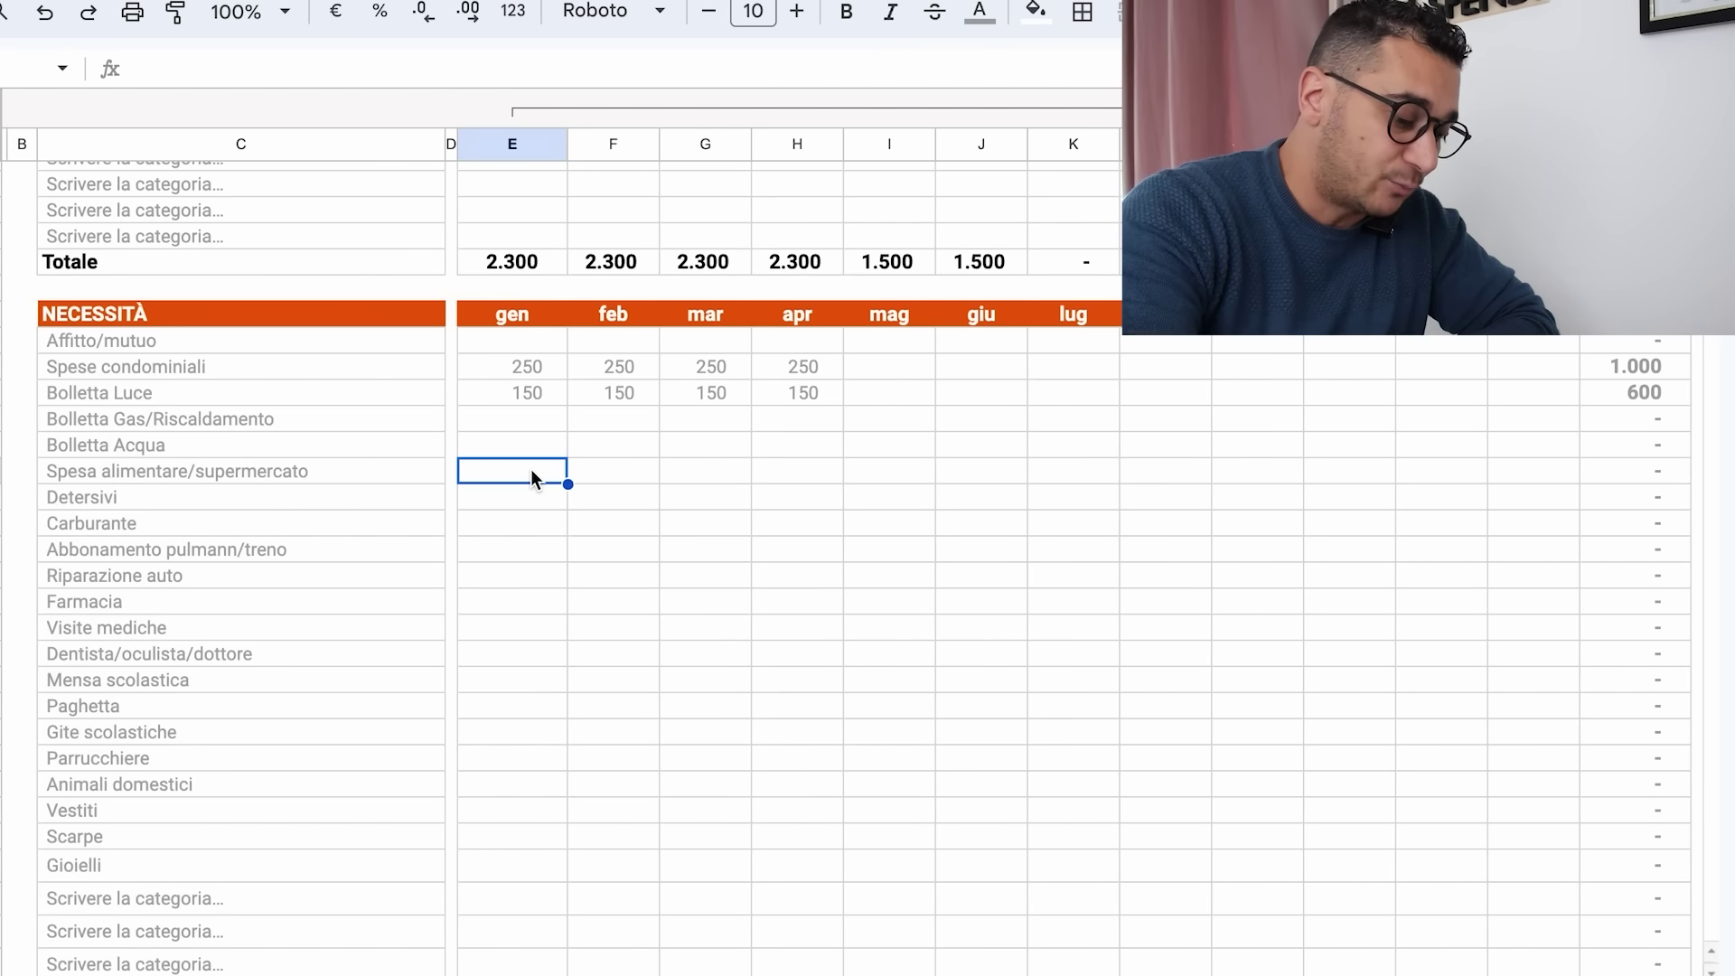
{"action": "type", "text": "600"}
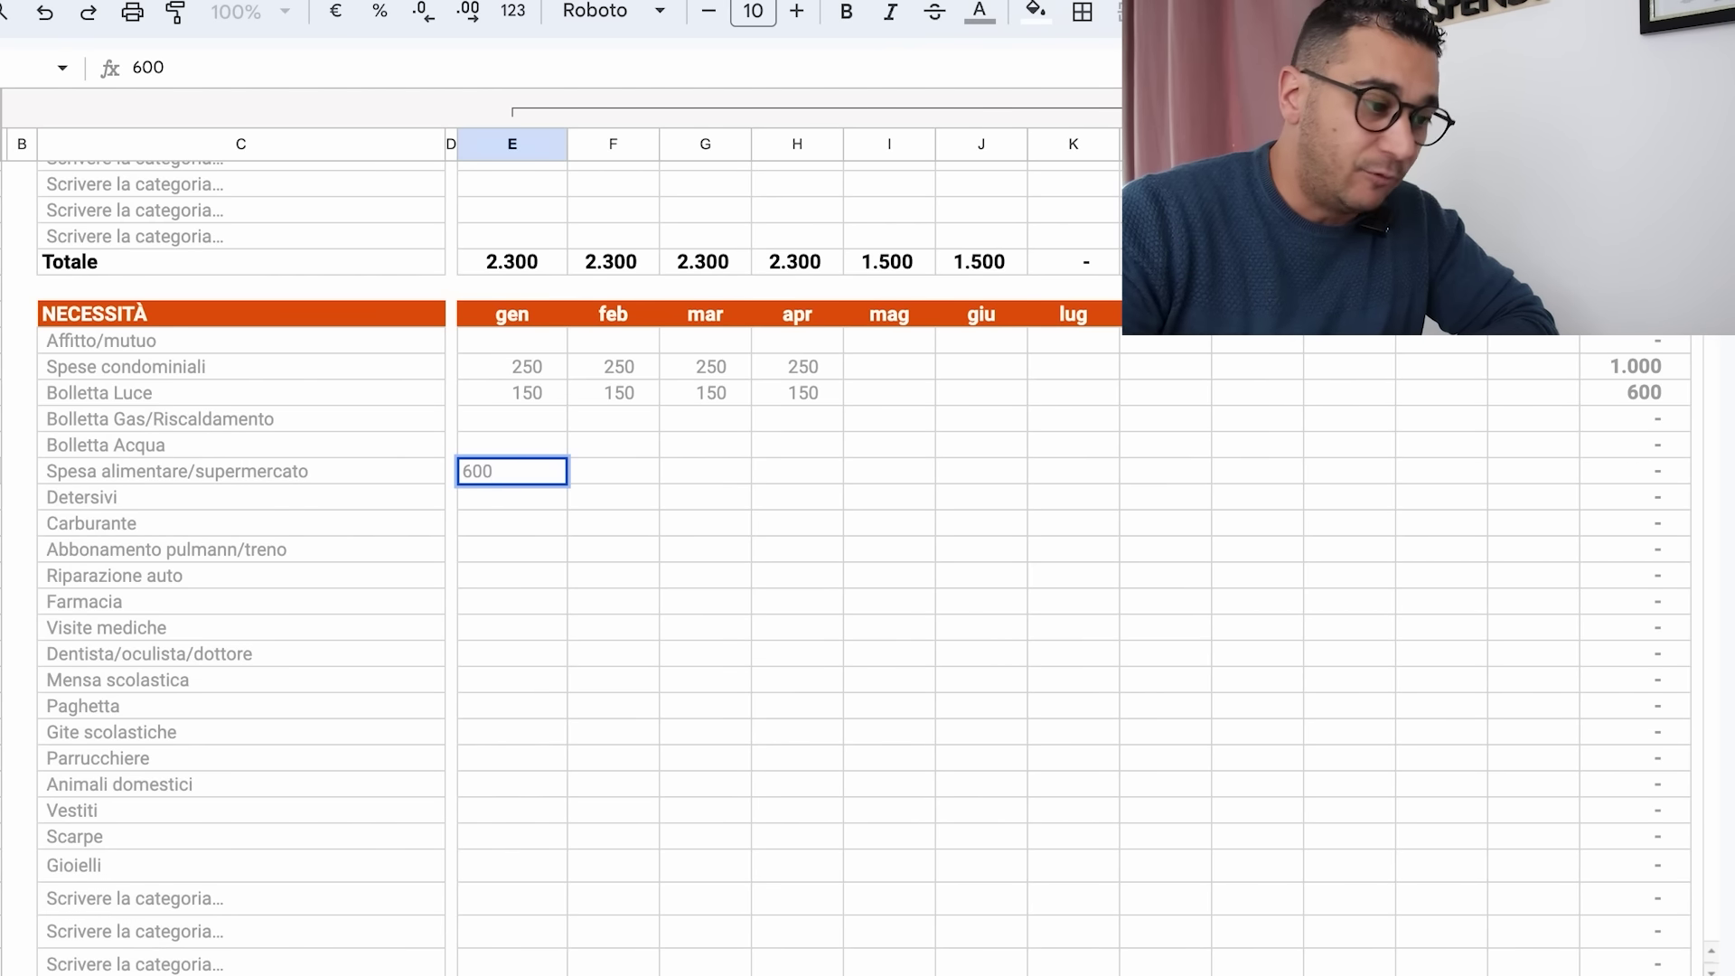
{"action": "key", "text": "Tab"}
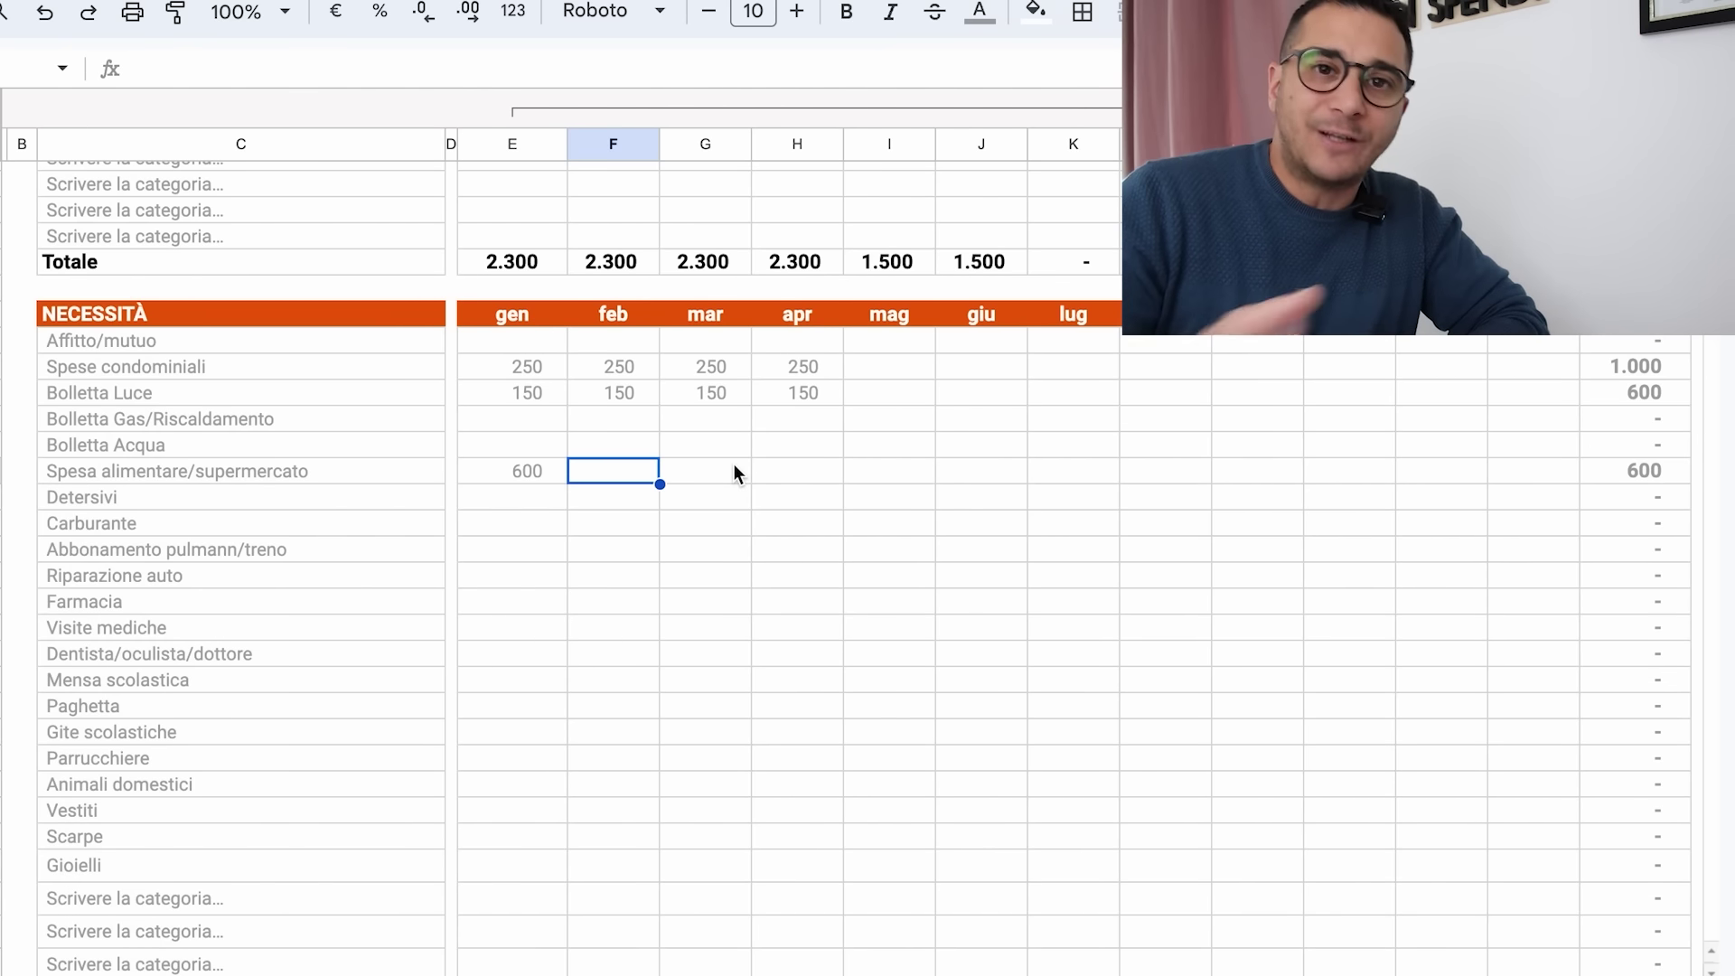
In the Inserimento Dati sheet, add the dates 05/05/2024 and 06/05/2024 in the next two empty rows
{"action": "left_click", "coordinate": [671, 974]}
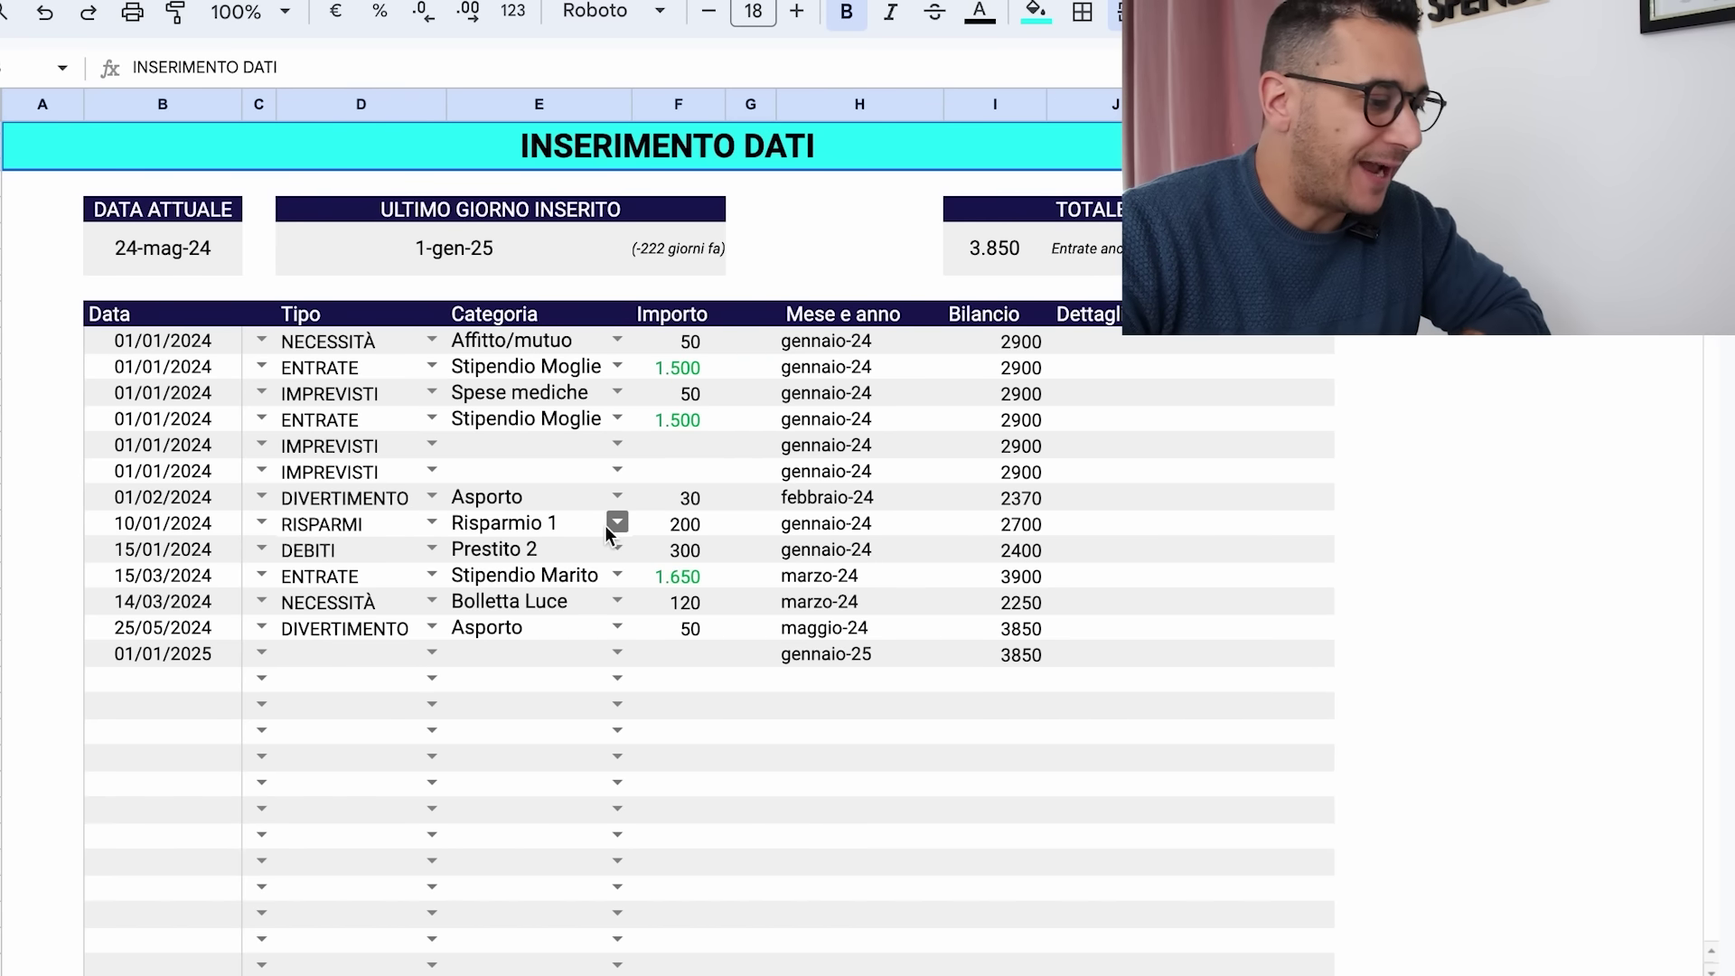
{"action": "left_click", "coordinate": [179, 684]}
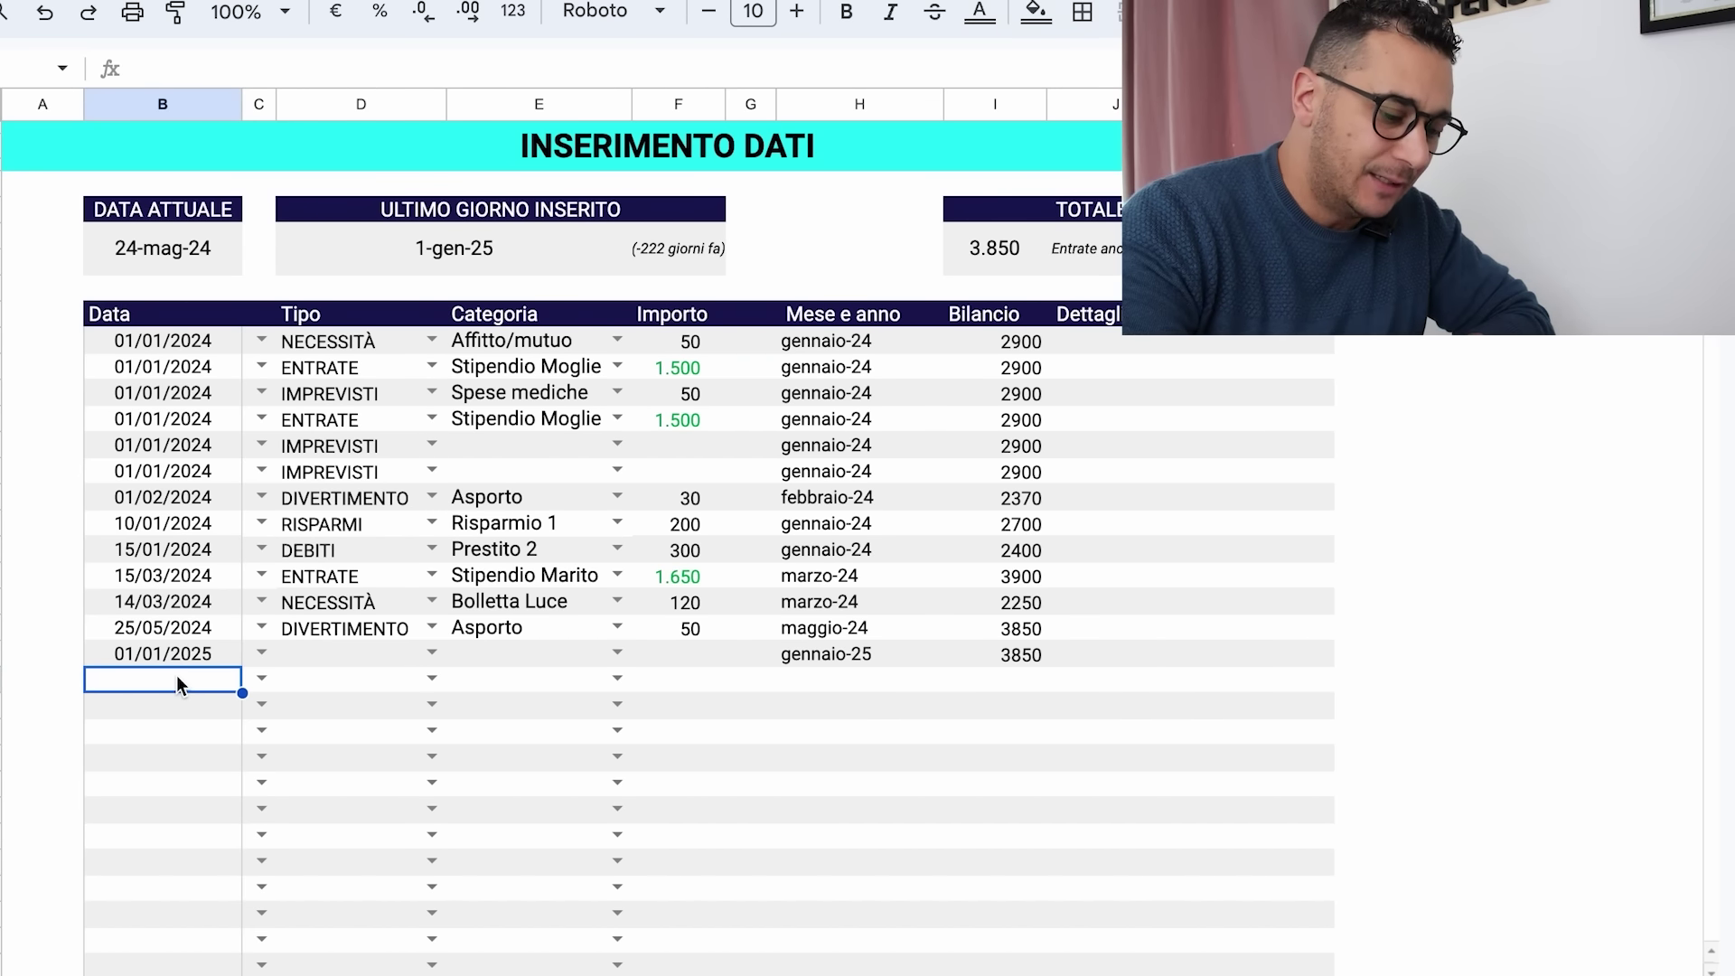
{"action": "type", "text": "05/05/2024"}
{"action": "key", "text": "Return"}
{"action": "type", "text": "06/05/"}
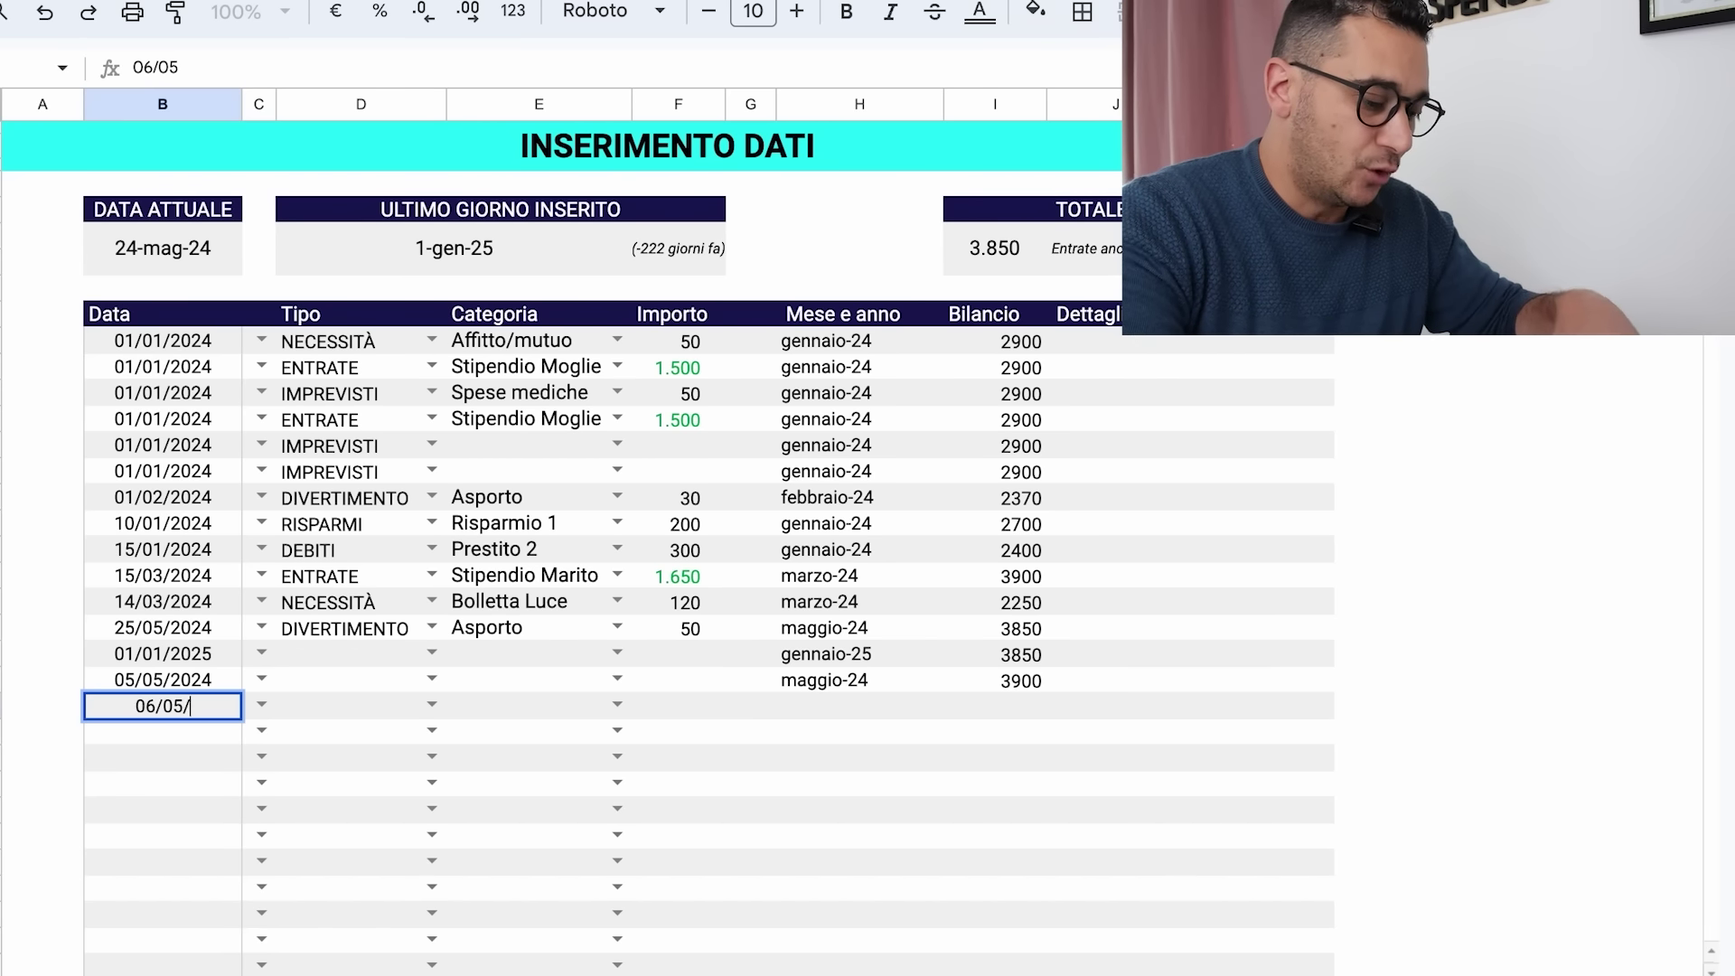
{"action": "type", "text": "24"}
{"action": "key", "text": "Tab"}
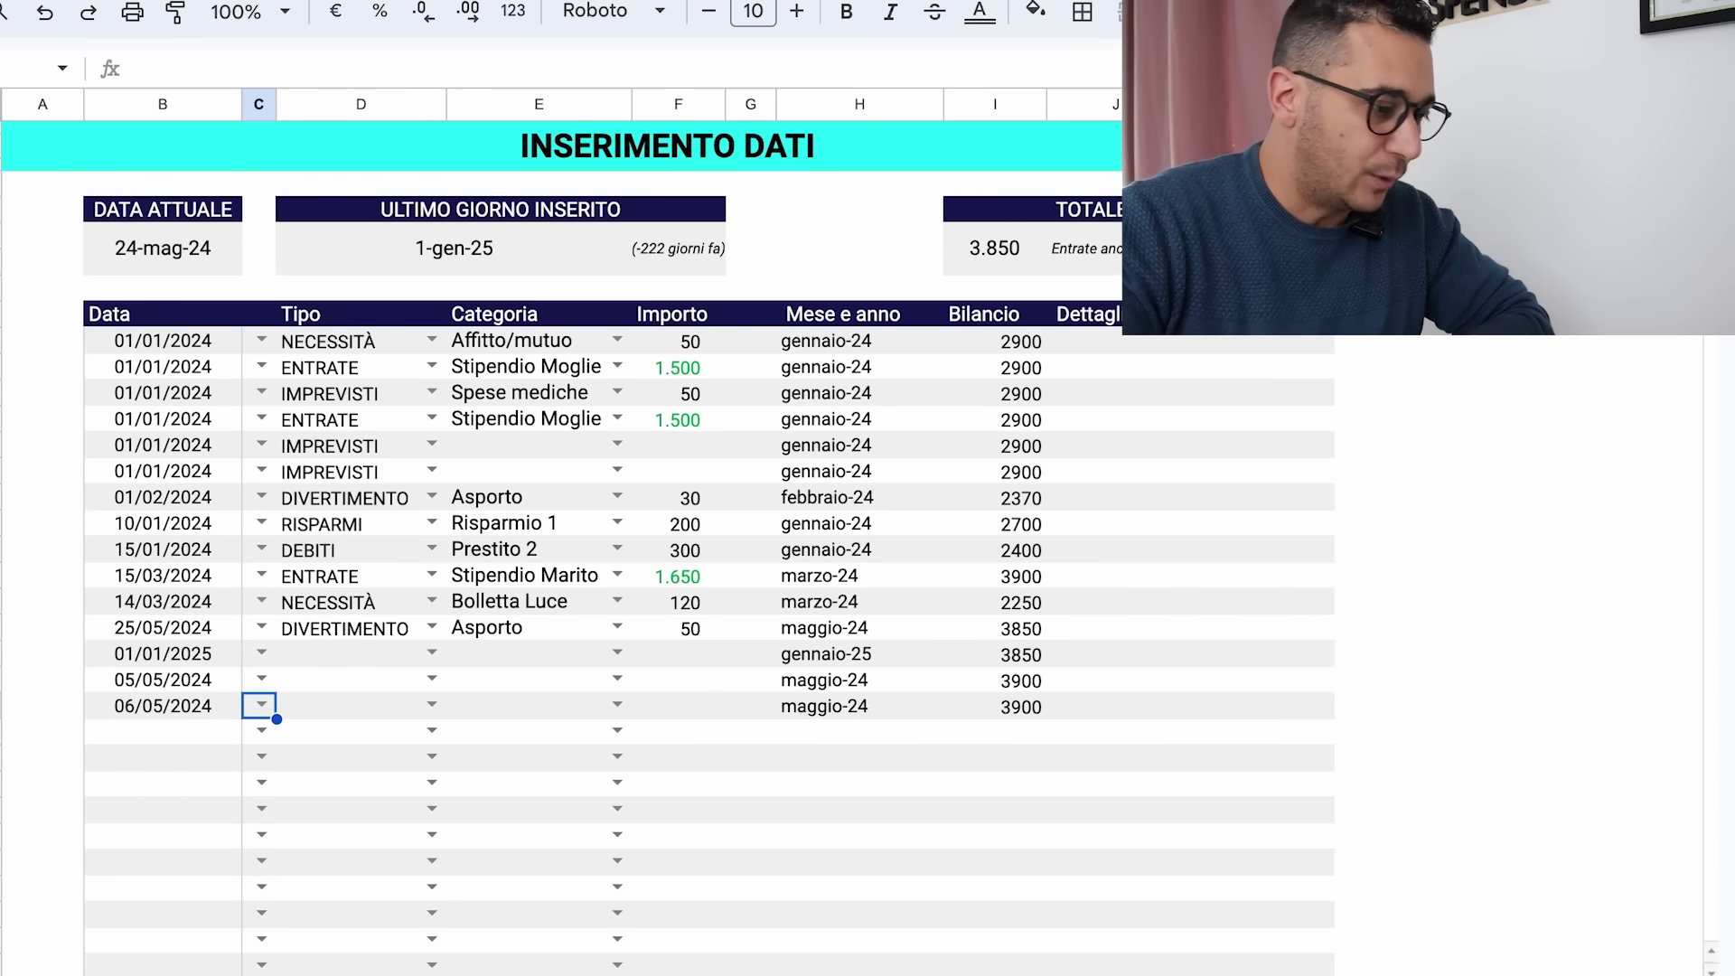
Classify the 06/05/2024 entry as type NECESSITÀ with the category Farmacia
{"action": "left_click", "coordinate": [262, 705]}
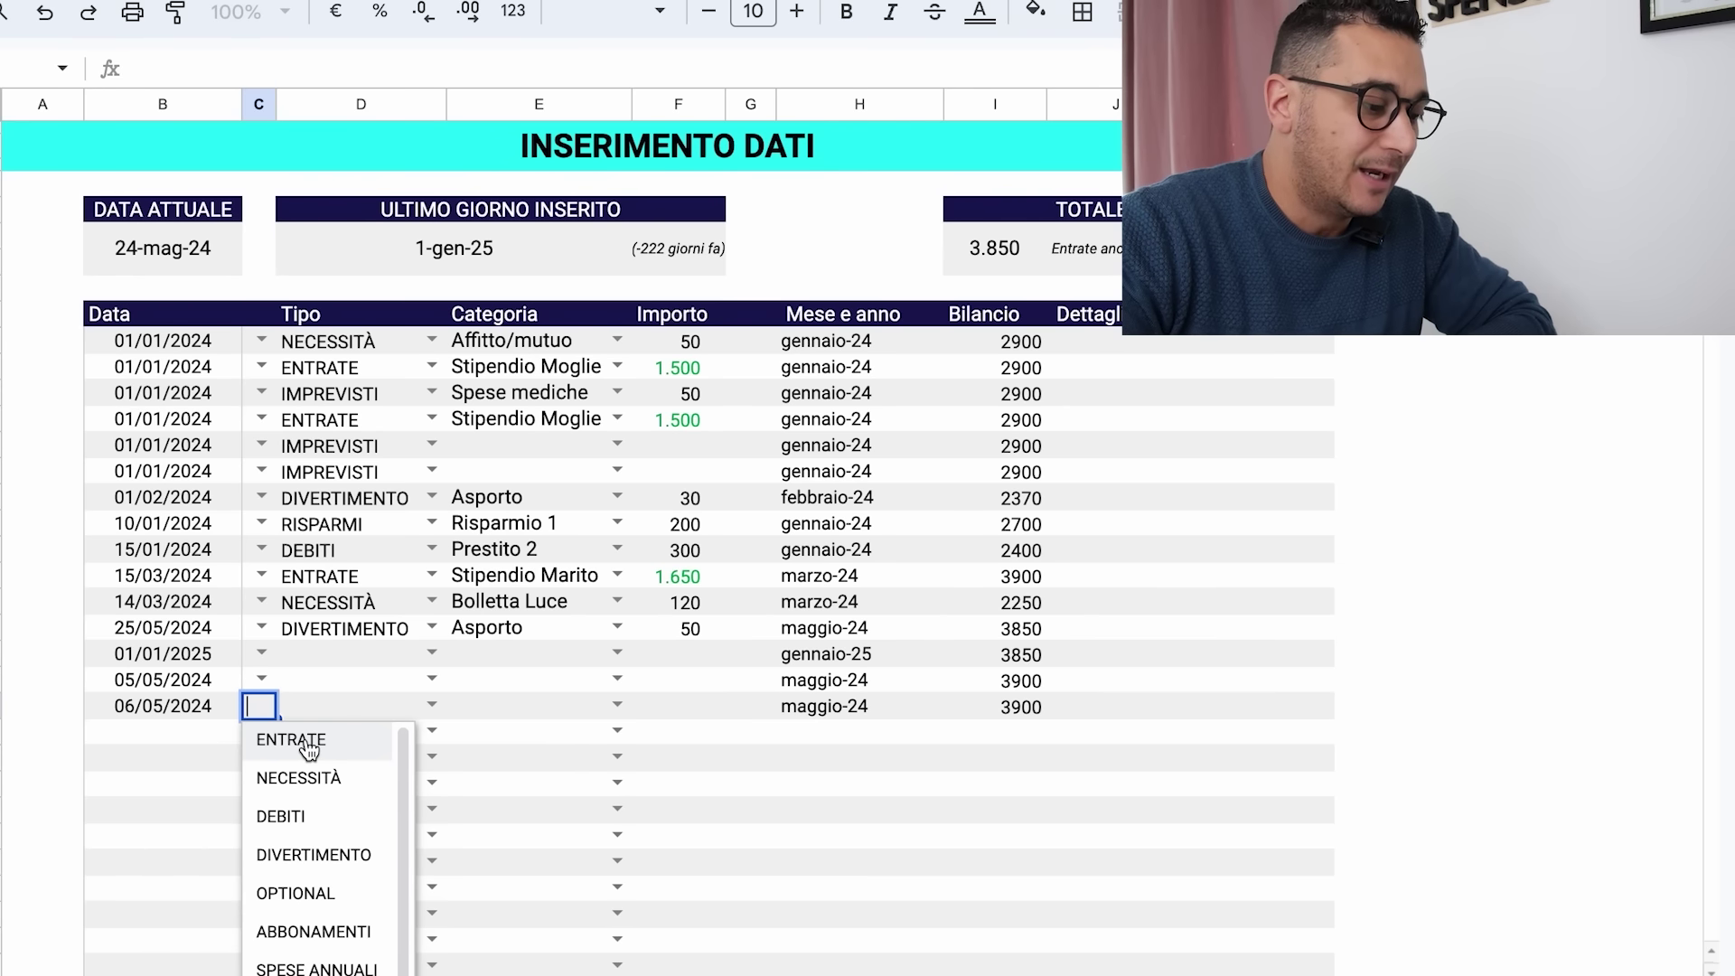
{"action": "left_click", "coordinate": [312, 790]}
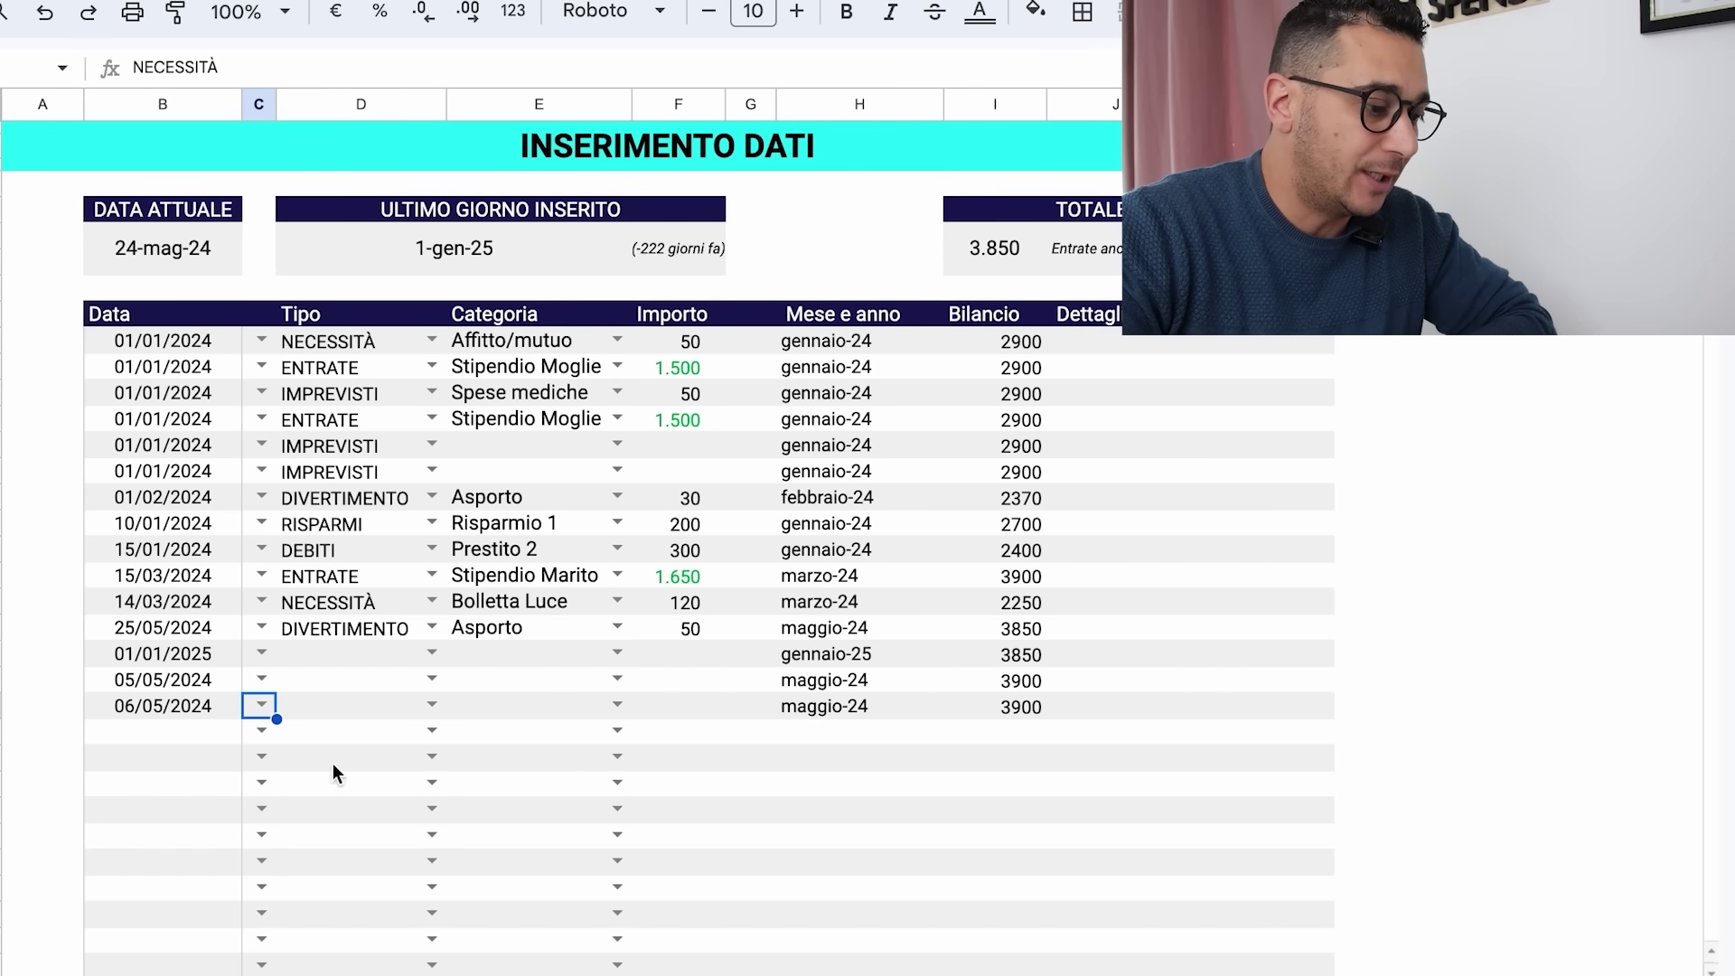
{"action": "left_click", "coordinate": [430, 706]}
{"action": "left_click", "coordinate": [618, 705]}
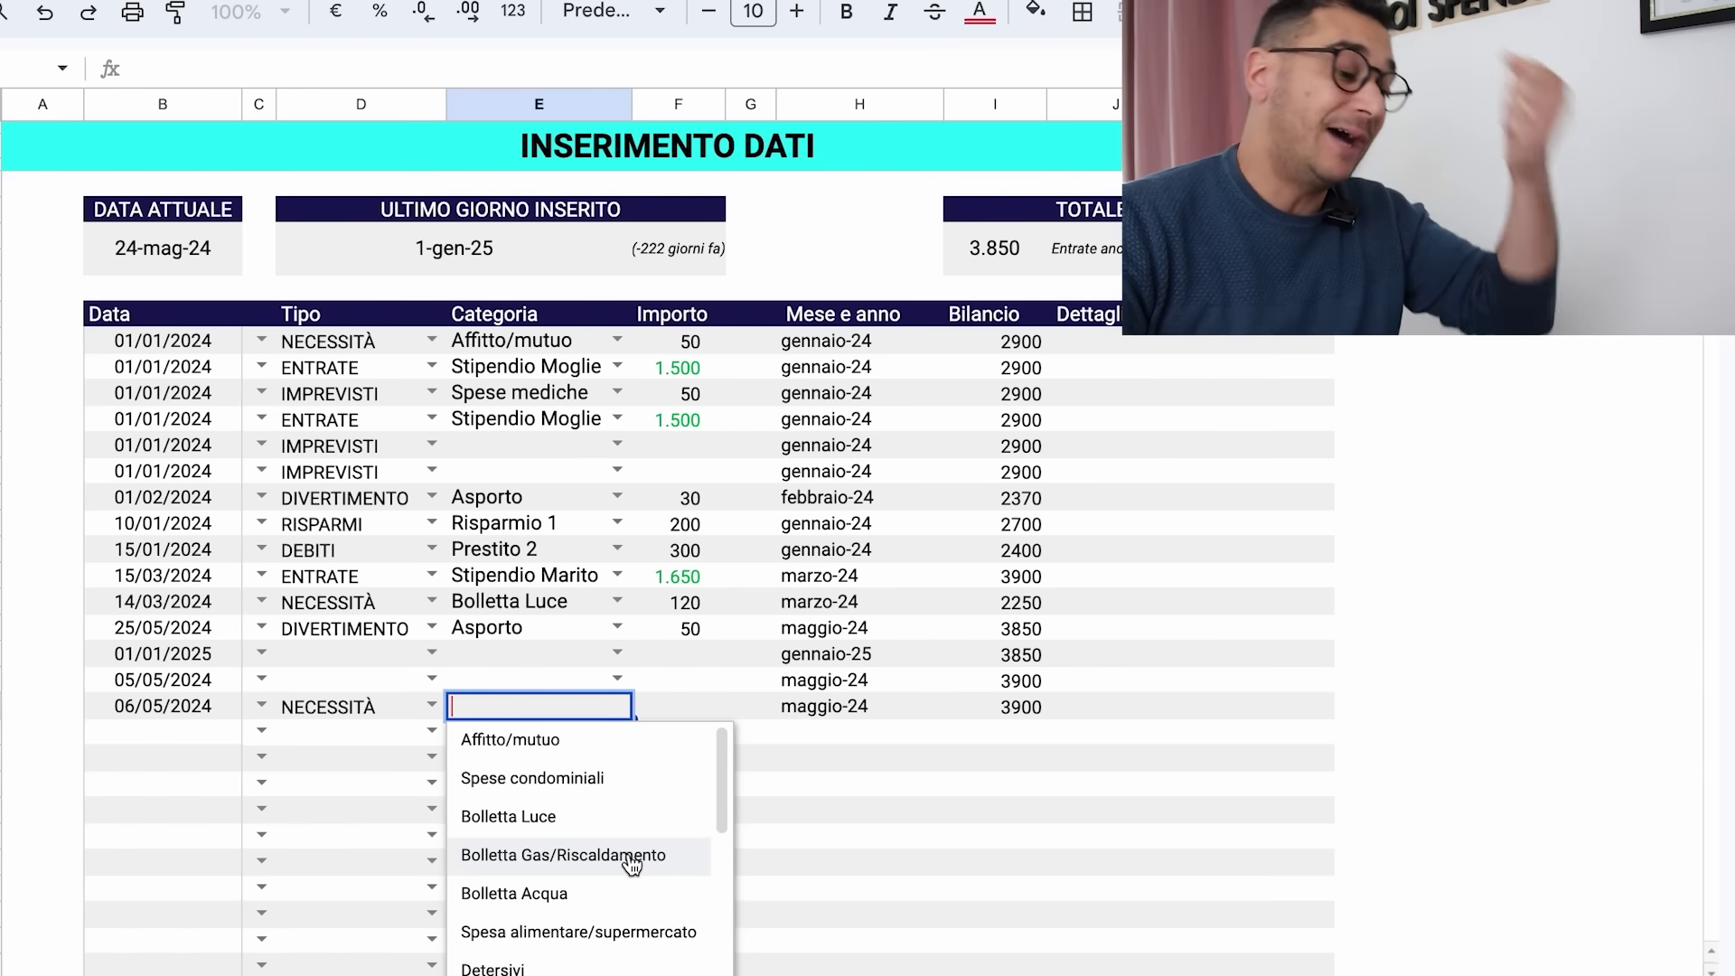
{"action": "scroll", "coordinate": [631, 865], "scroll_direction": "down", "scroll_amount": 3}
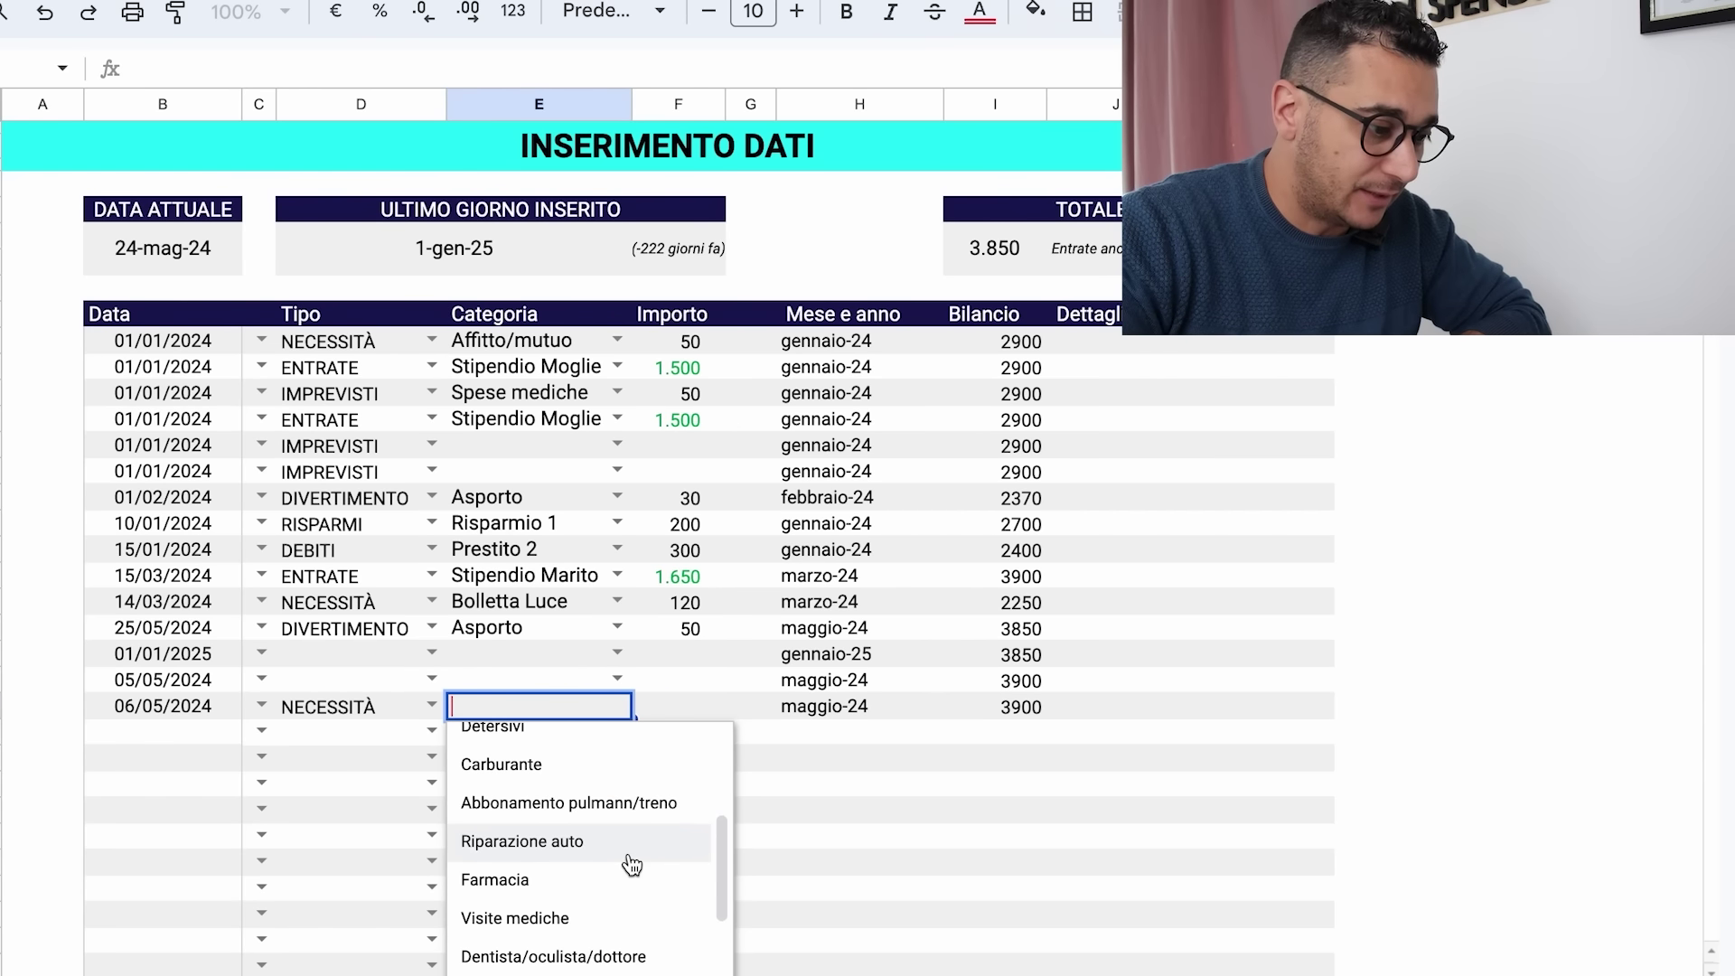
{"action": "left_click", "coordinate": [554, 895]}
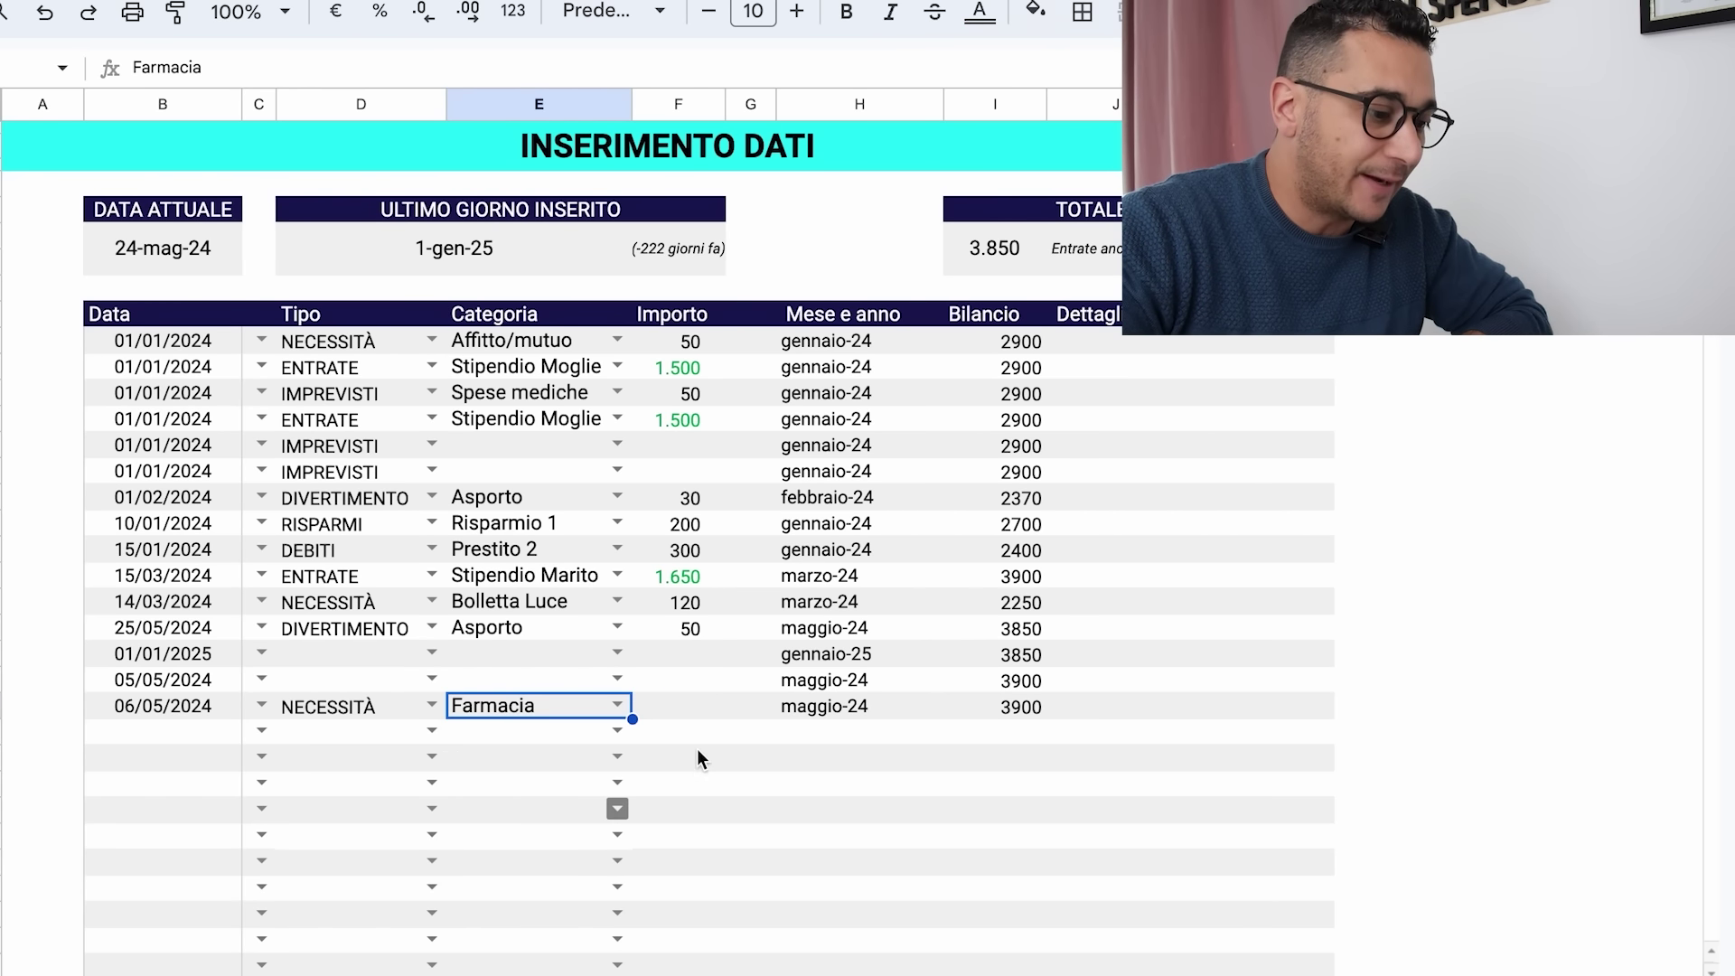
Enter an amount of 30 for the Farmacia entry dated 06/05/2024
{"action": "left_click", "coordinate": [720, 708]}
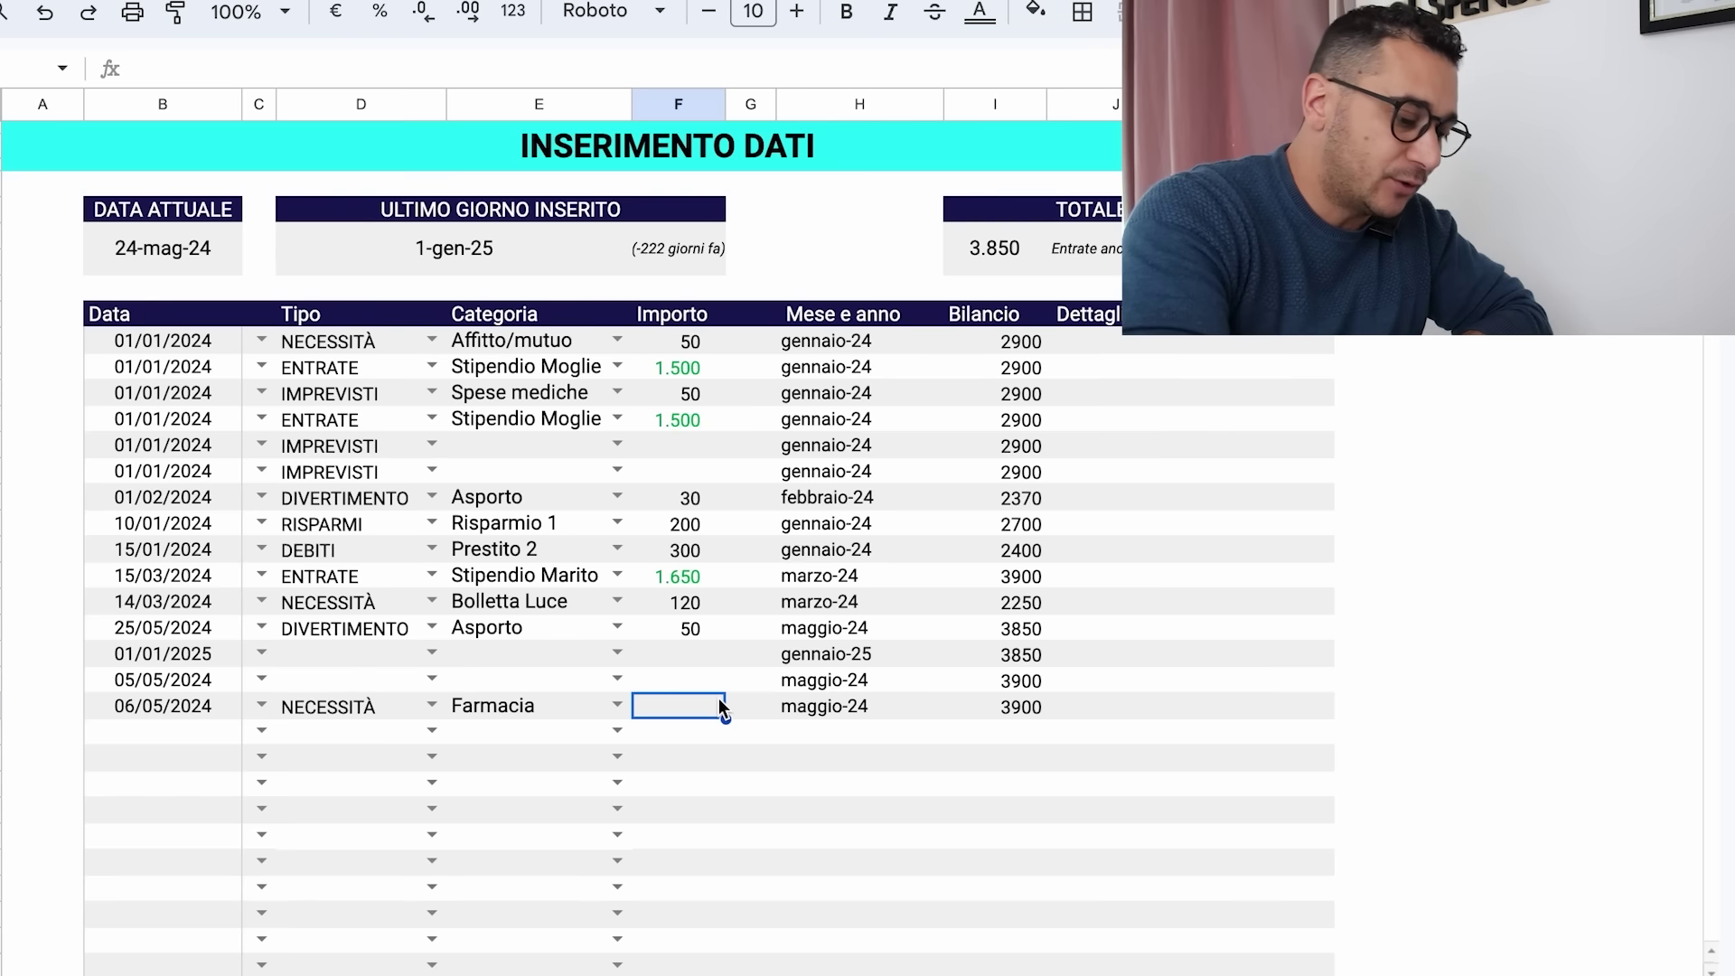
{"action": "type", "text": "30"}
{"action": "key", "text": "Tab"}
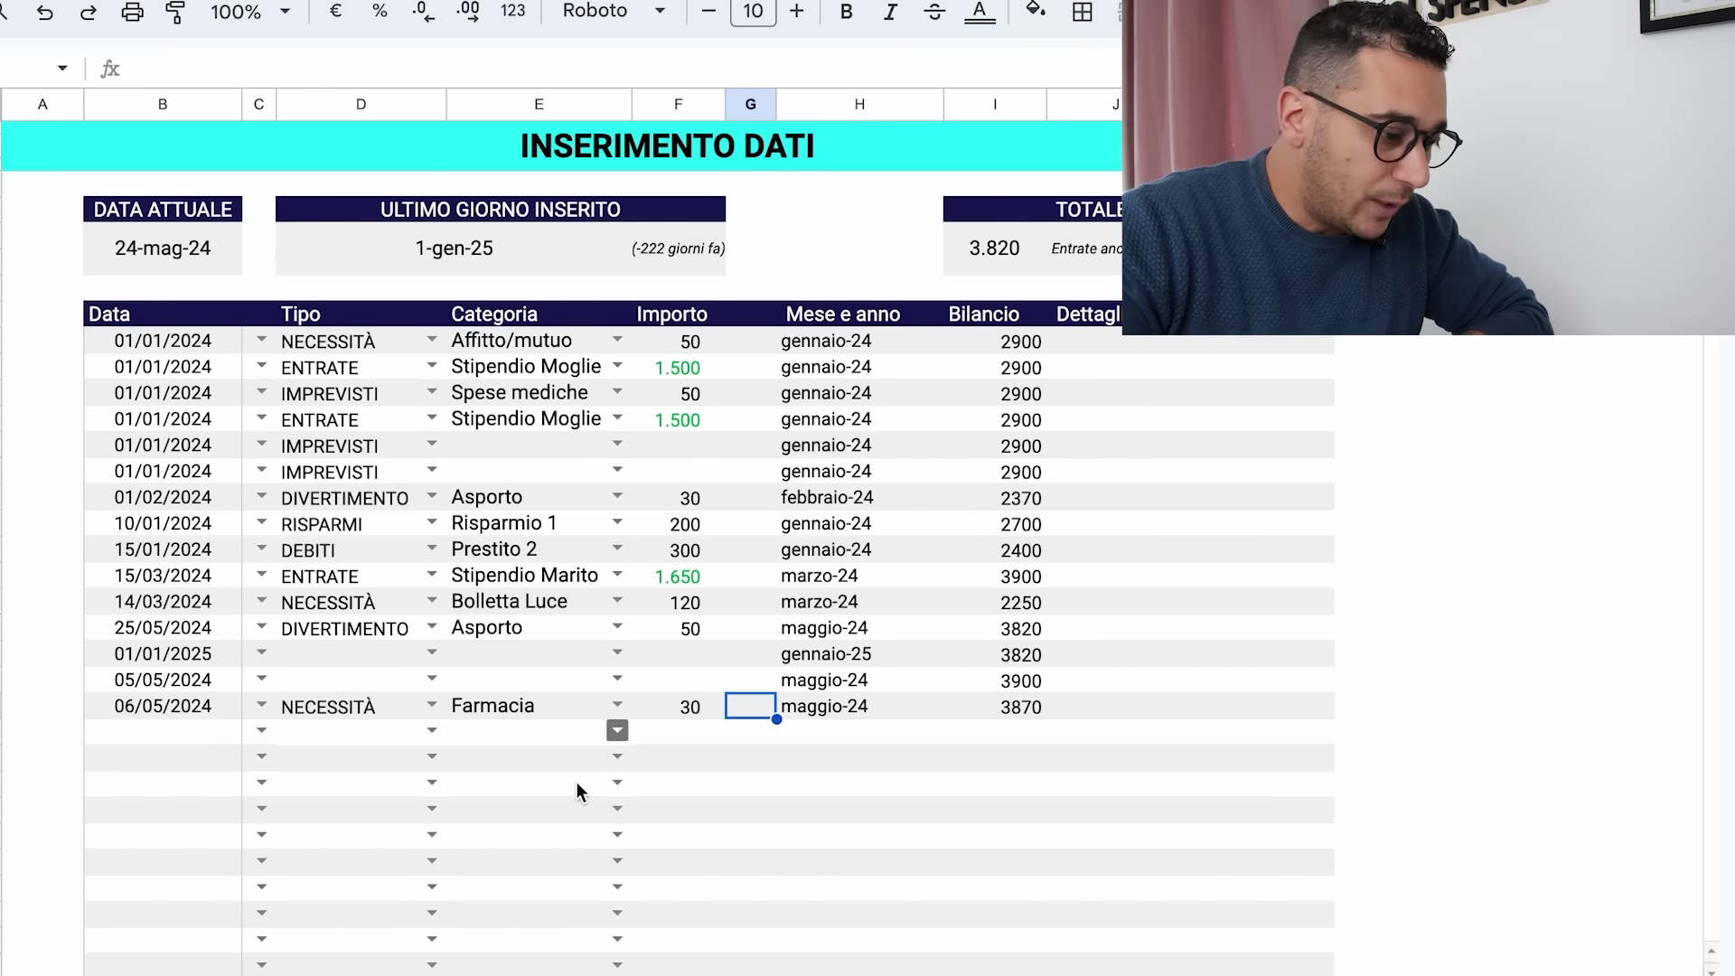
In the Pianificazione Budget sheet, enter 50 as the May budget for Farmacia under NECESSITÀ
{"action": "left_click", "coordinate": [470, 974]}
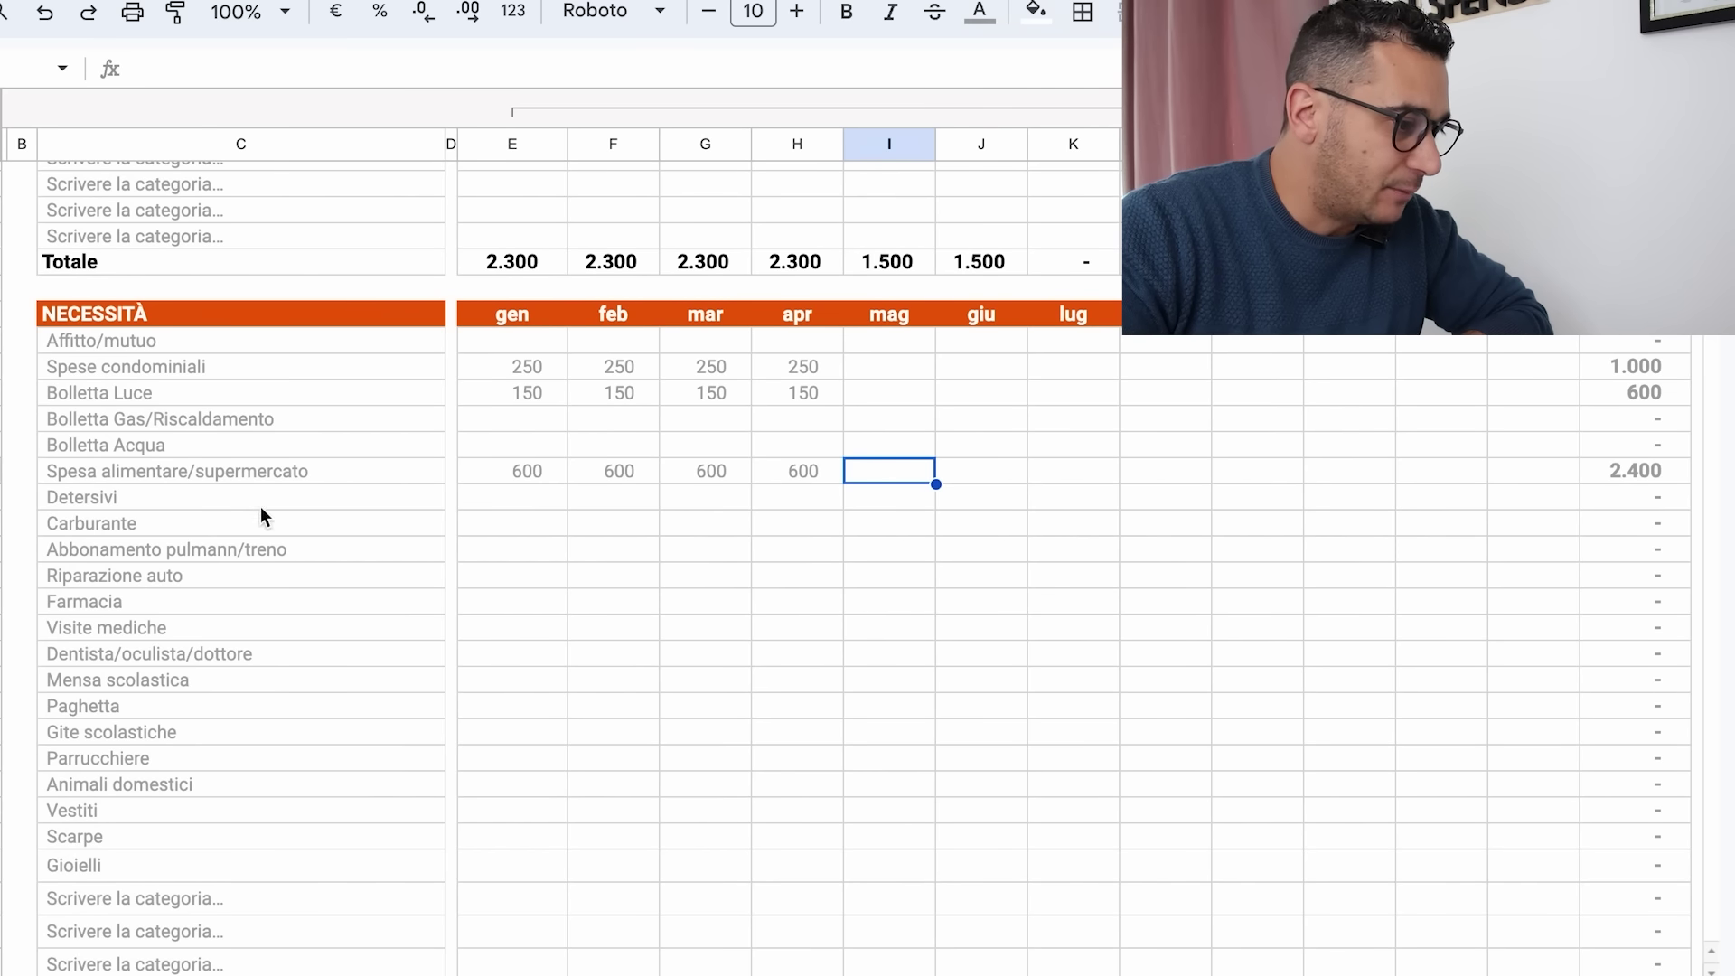
{"action": "left_click", "coordinate": [543, 604]}
{"action": "left_click", "coordinate": [882, 603]}
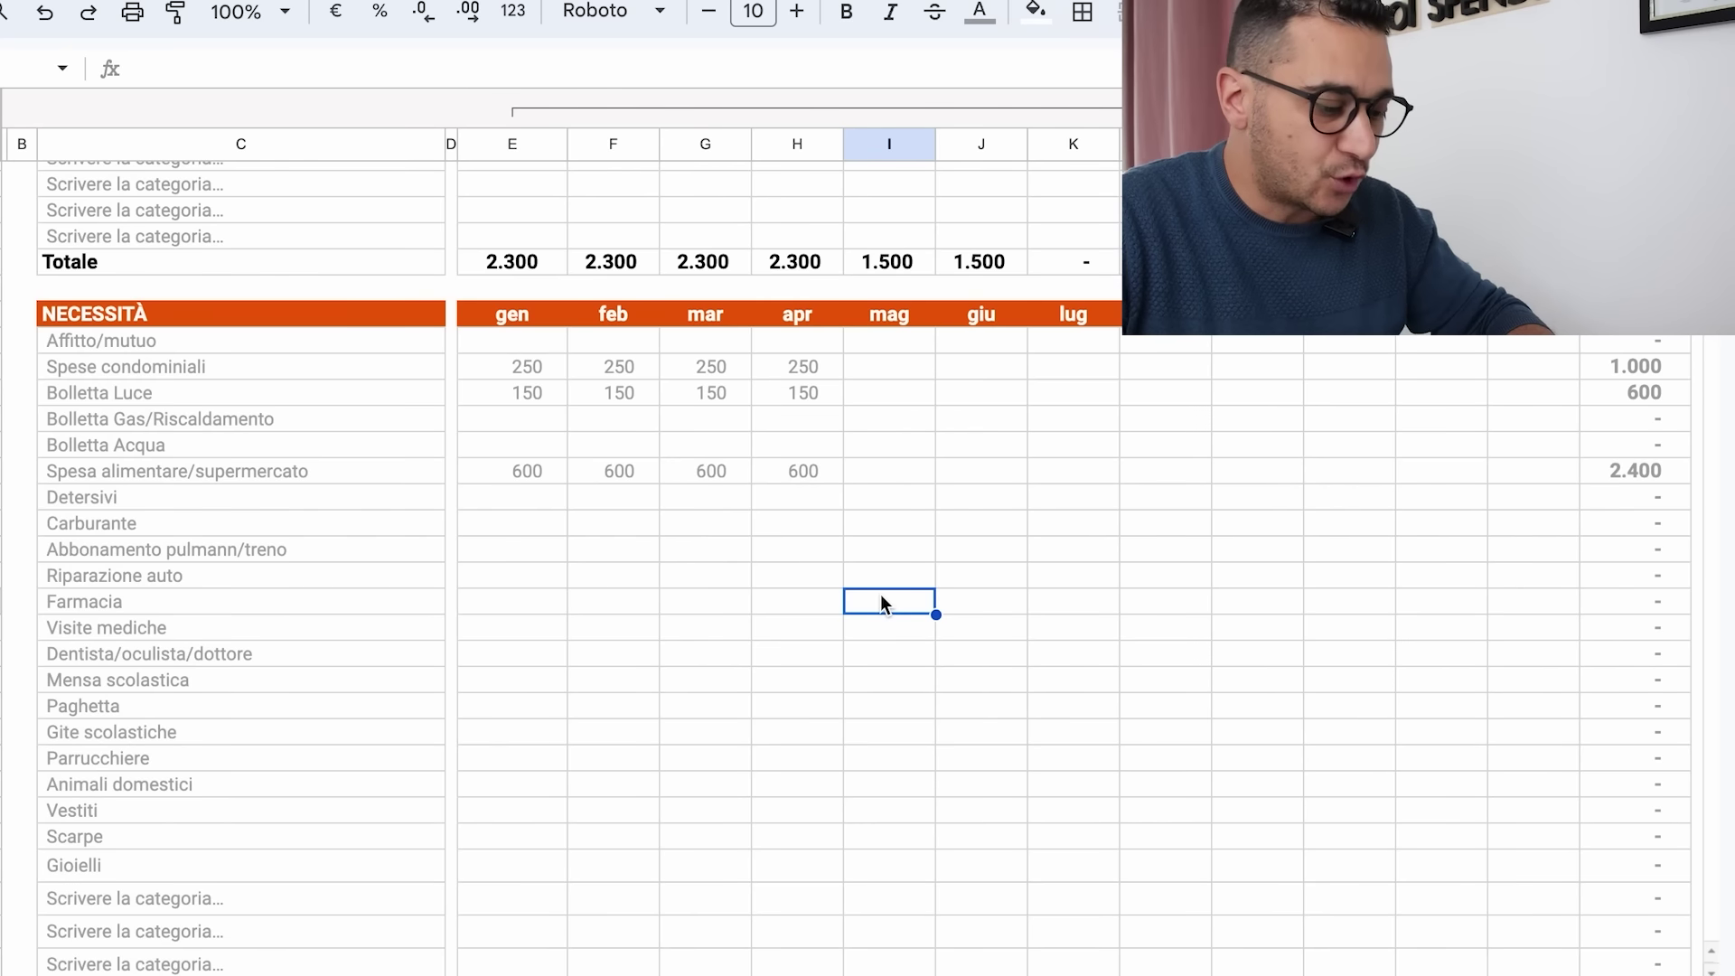
{"action": "type", "text": "50"}
{"action": "key", "text": "Tab"}
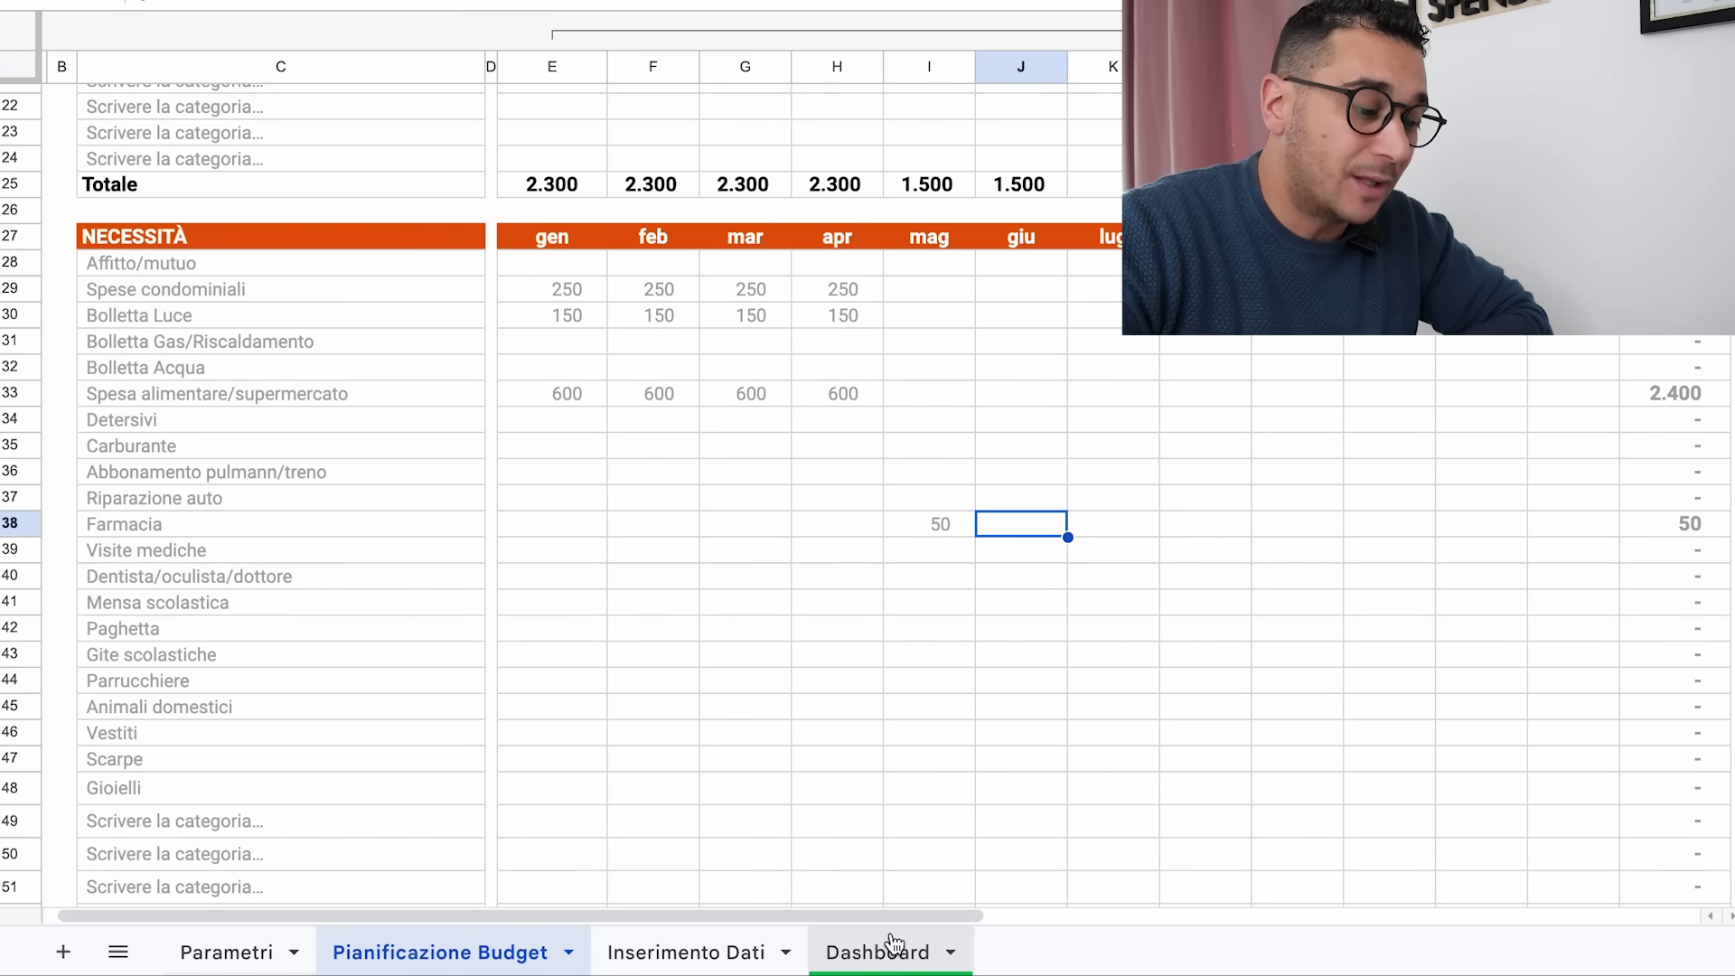
Open the Dashboard sheet and review the ENTRATE and NECESSITÀ breakdown alongside the Flusso di cassa chart
{"action": "left_click", "coordinate": [889, 953]}
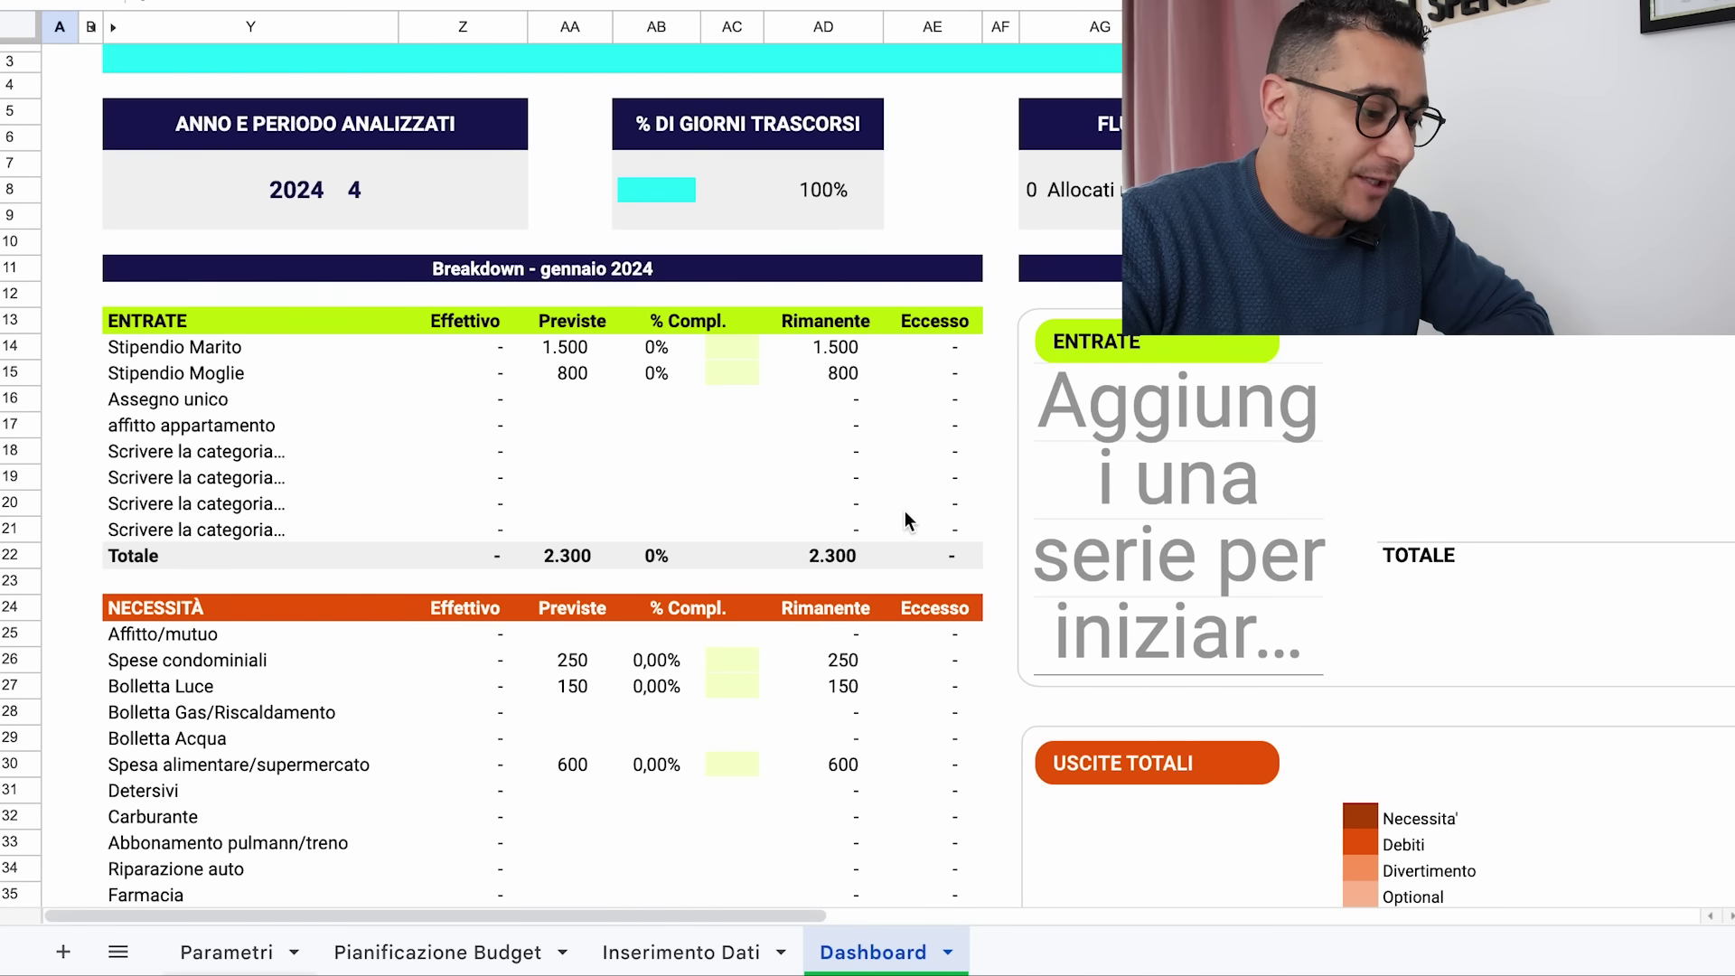
{"action": "scroll", "coordinate": [844, 488], "scroll_direction": "down", "scroll_amount": 5}
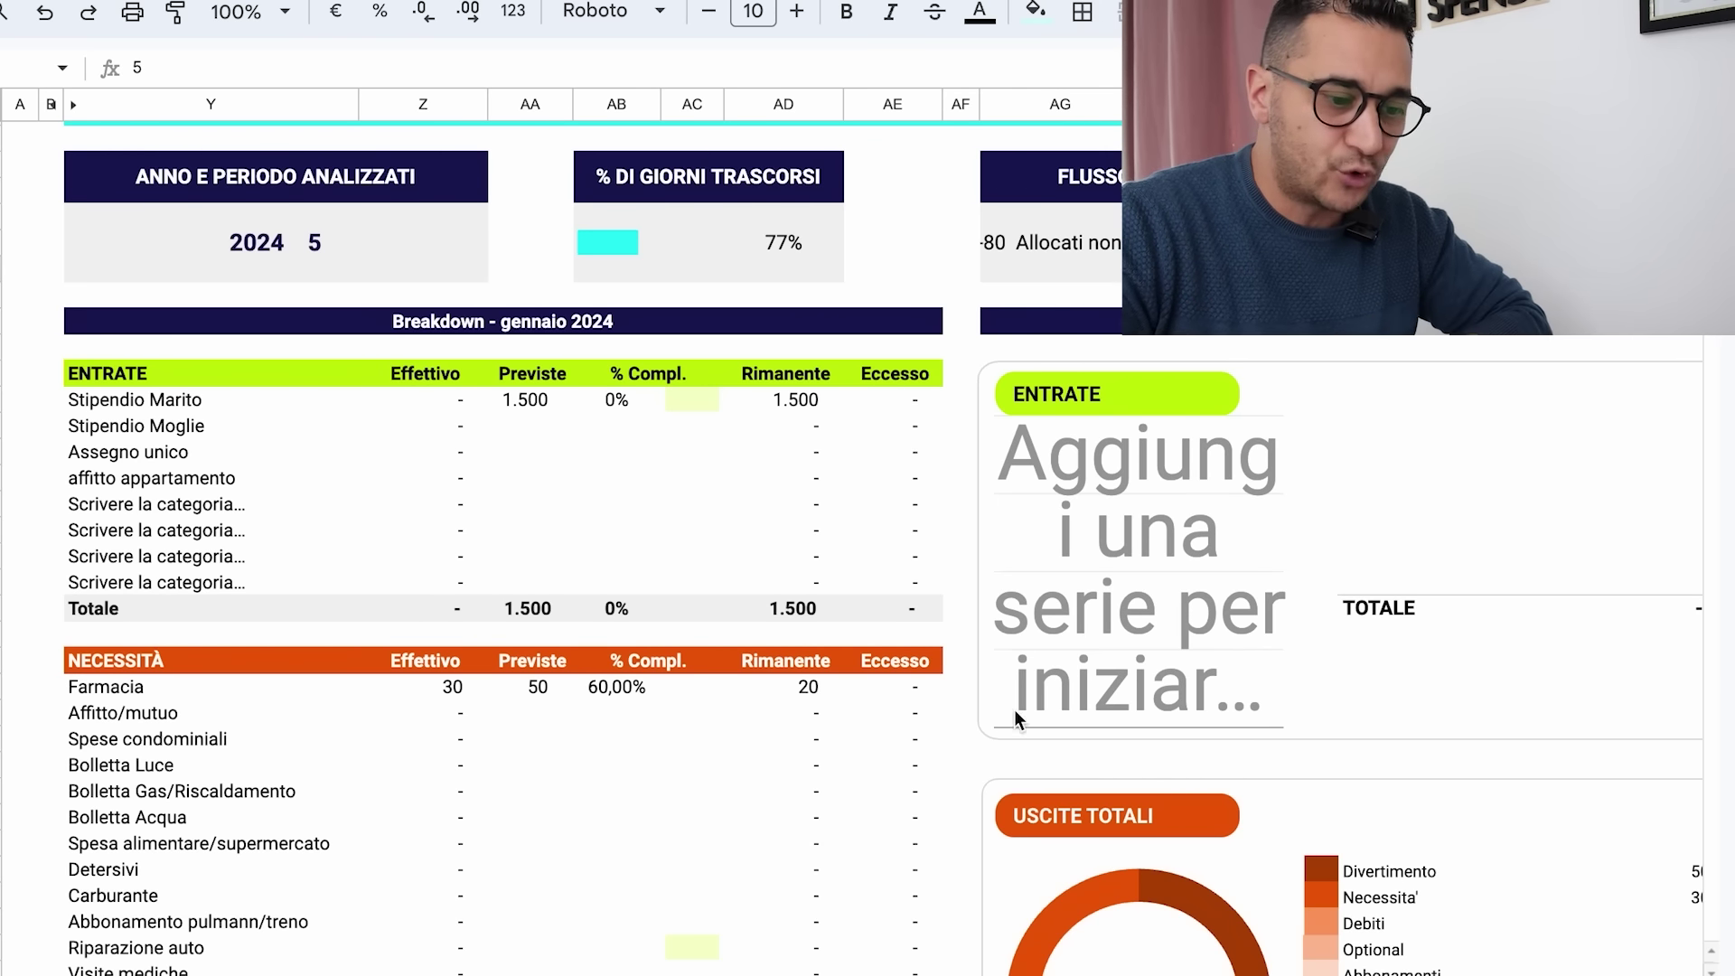
{"action": "scroll", "coordinate": [1473, 800], "scroll_direction": "right", "scroll_amount": 2}
{"action": "scroll", "coordinate": [1473, 800], "scroll_direction": "down", "scroll_amount": 1}
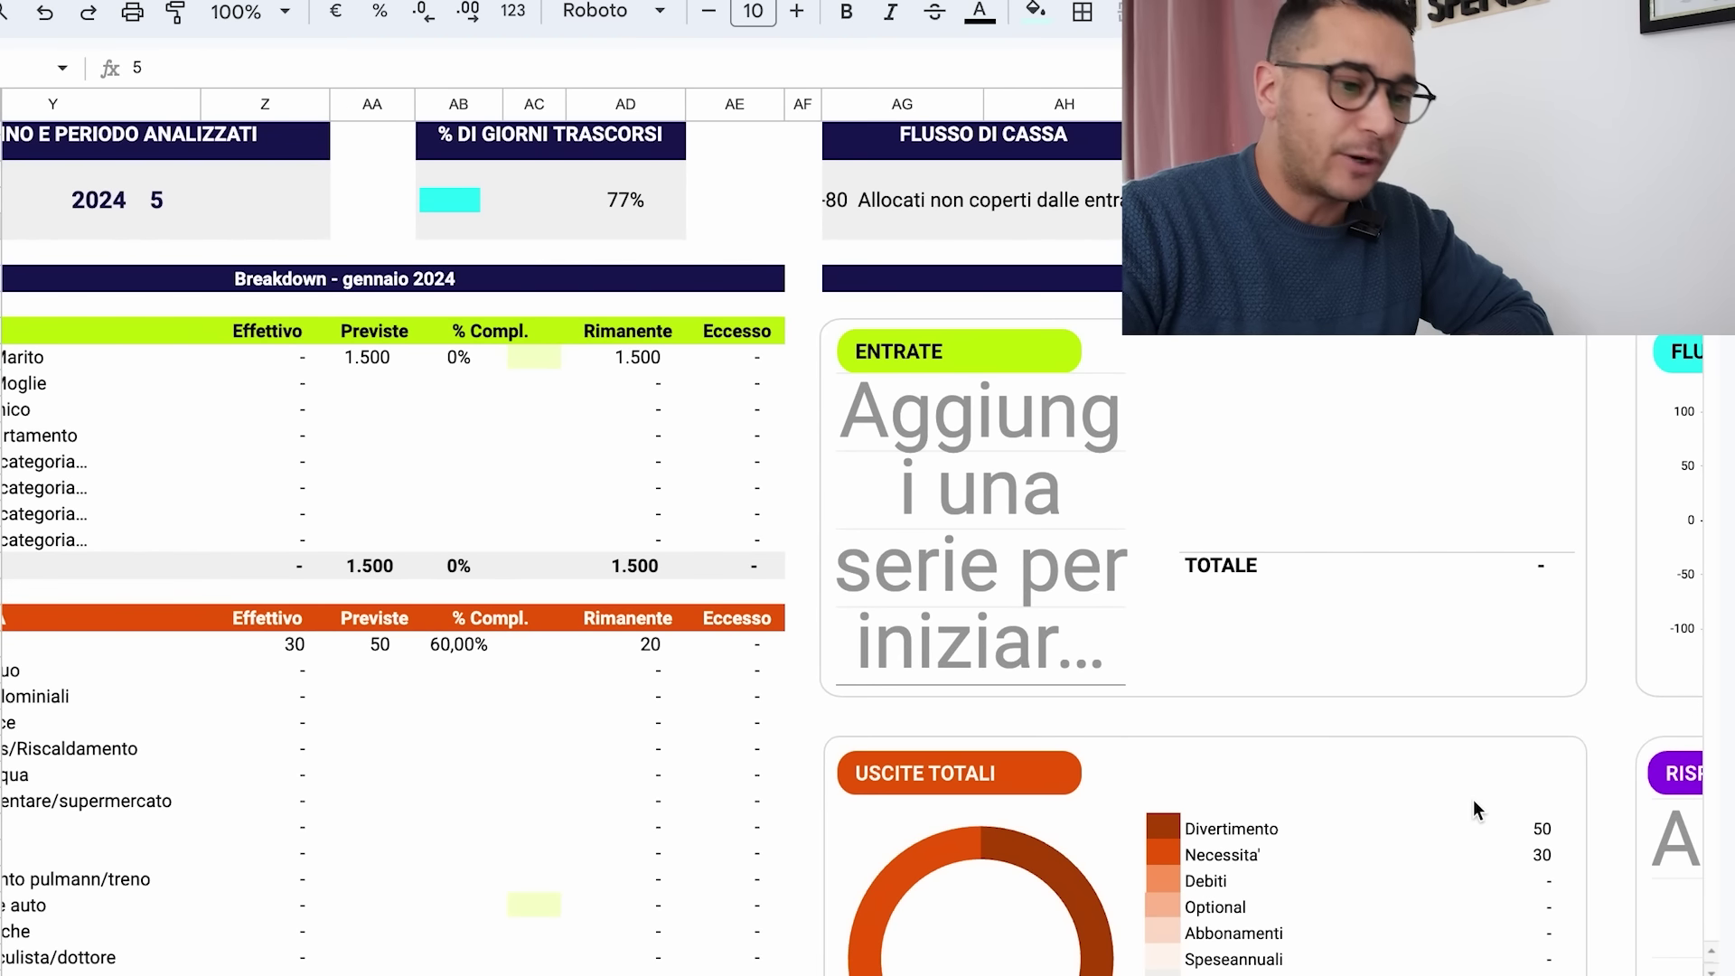
{"action": "scroll", "coordinate": [1473, 800], "scroll_direction": "right", "scroll_amount": 6}
{"action": "scroll", "coordinate": [1474, 800], "scroll_direction": "down", "scroll_amount": 1}
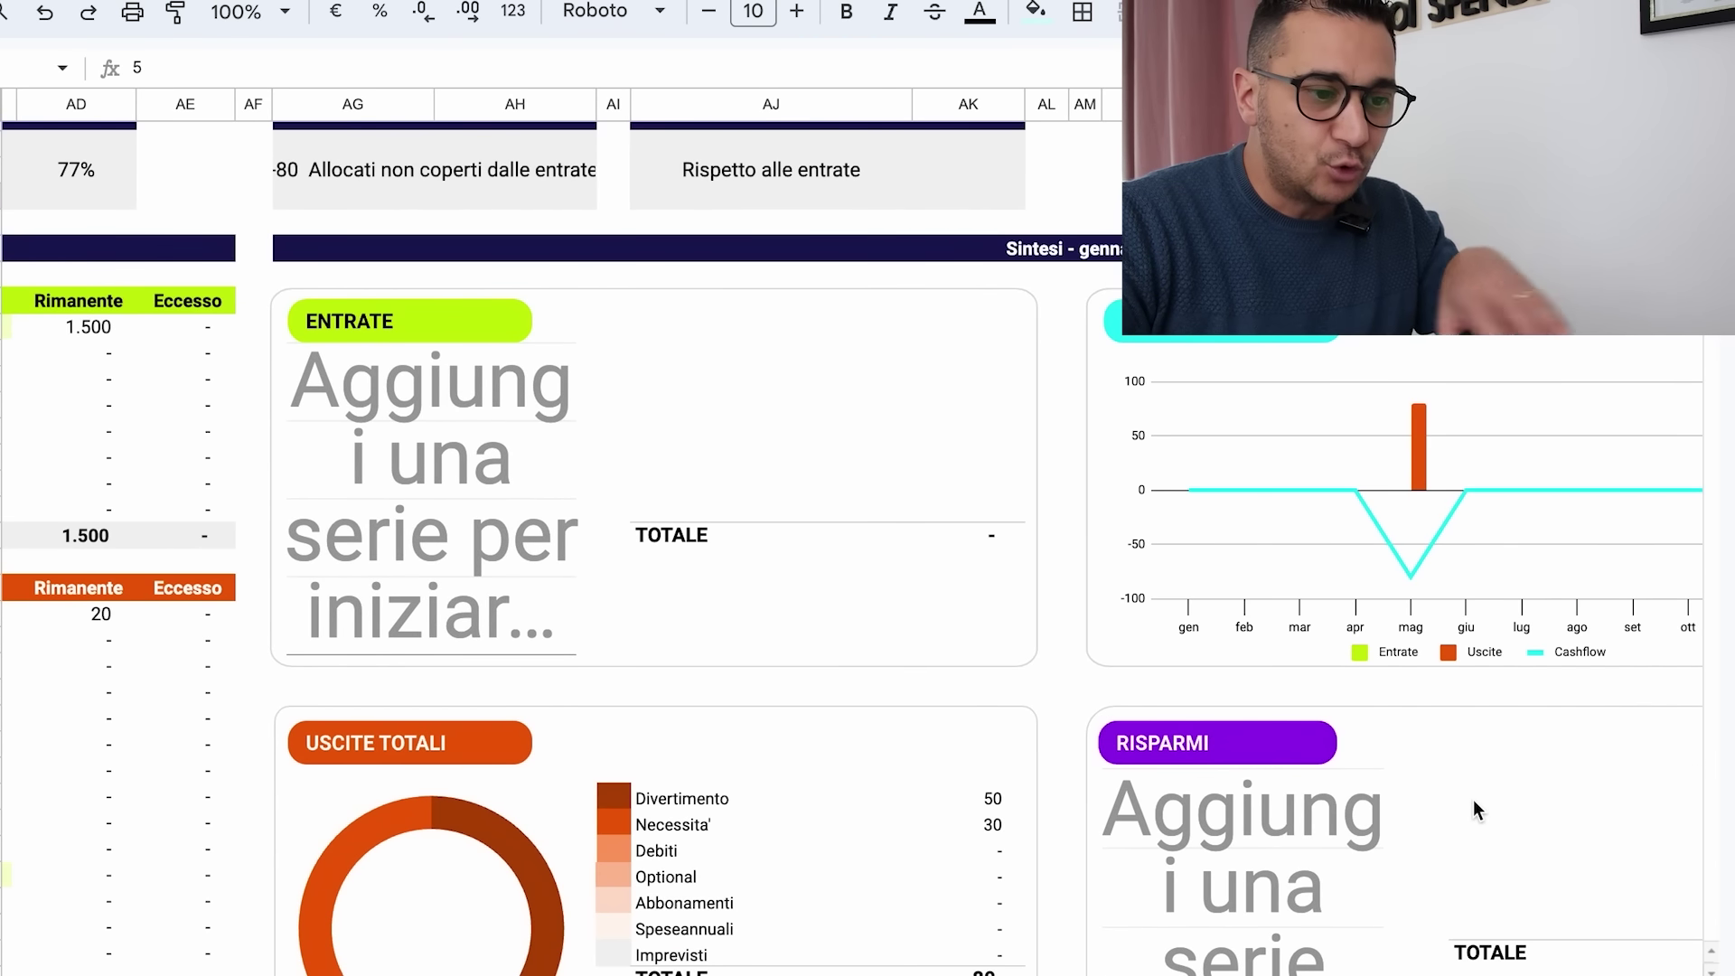
{"action": "scroll", "coordinate": [1473, 808], "scroll_direction": "right", "scroll_amount": 2}
{"action": "scroll", "coordinate": [1474, 807], "scroll_direction": "down", "scroll_amount": 1}
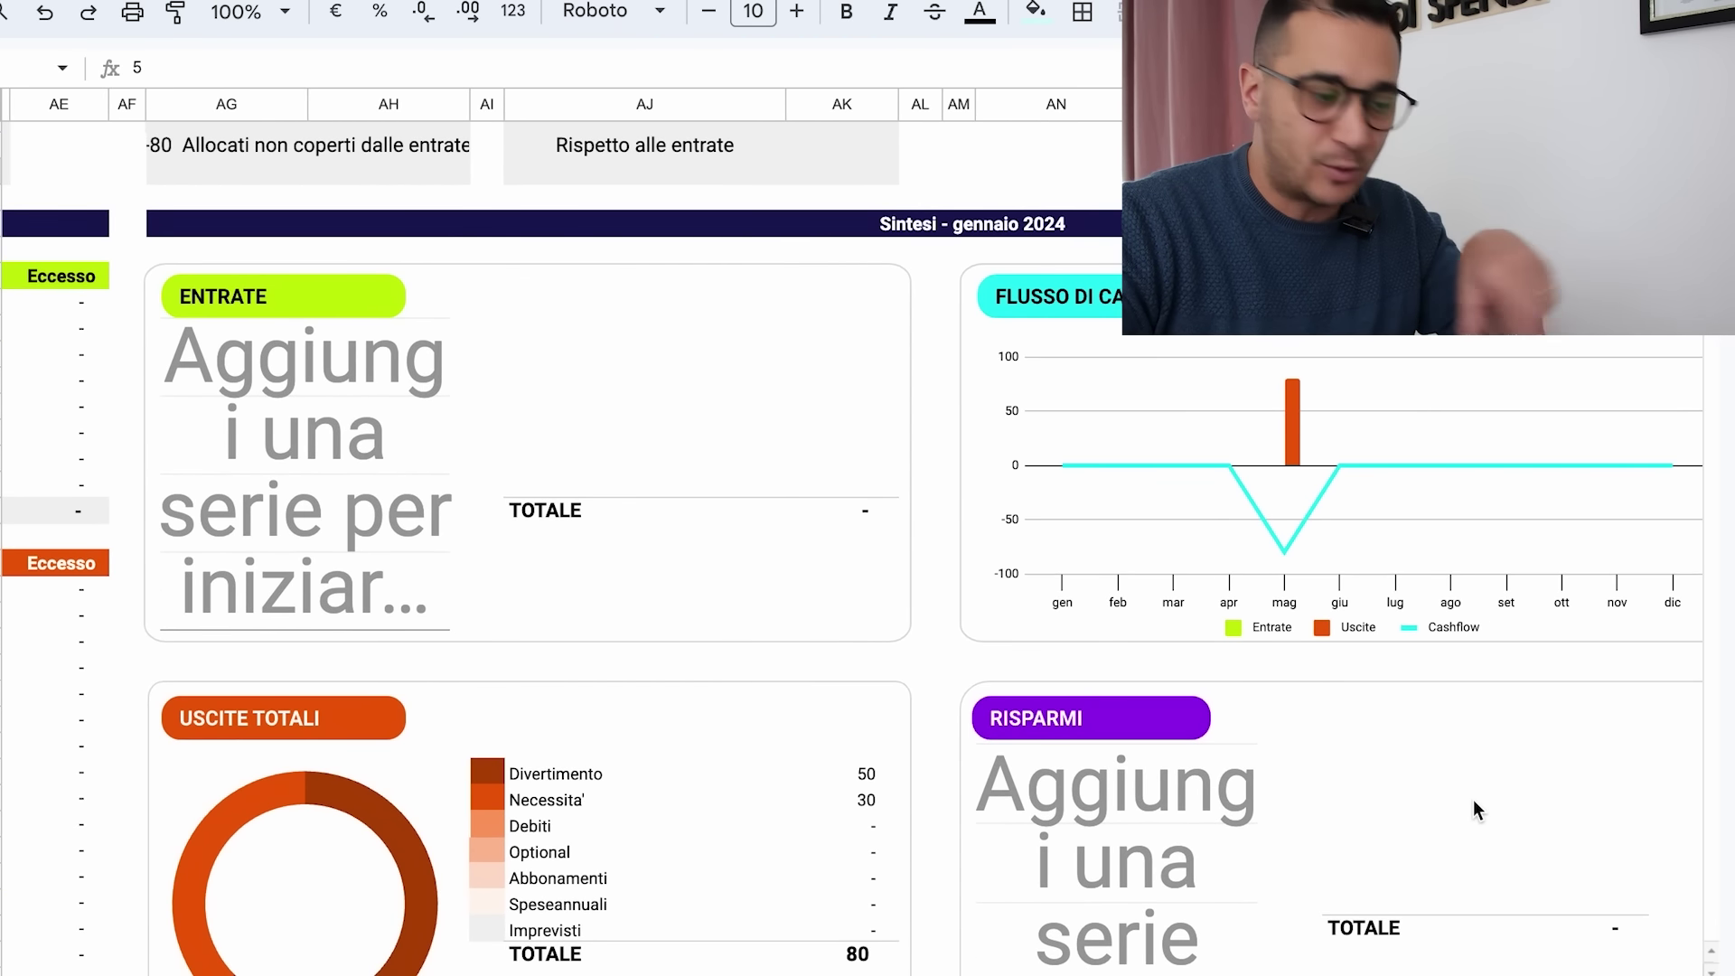
Examine the Uscite totali chart by expense type, and compare the May cash flow with the Breakdown table
{"action": "scroll", "coordinate": [1474, 800], "scroll_direction": "left", "scroll_amount": 1}
{"action": "scroll", "coordinate": [1473, 800], "scroll_direction": "down", "scroll_amount": 7}
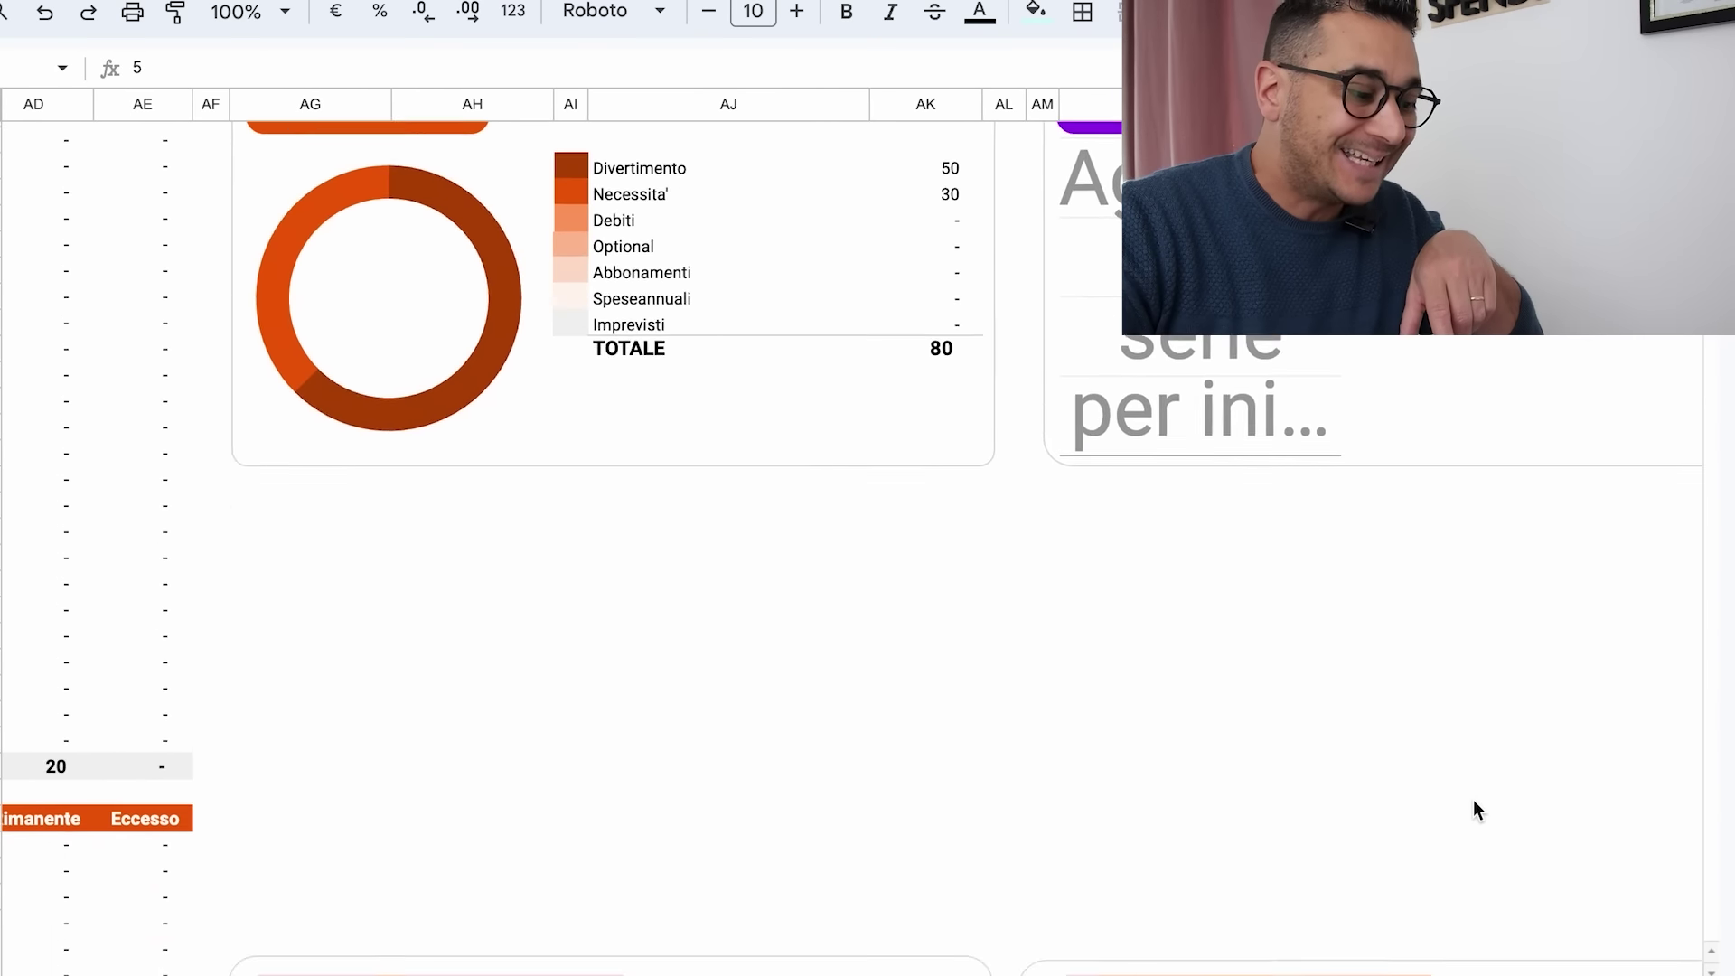
{"action": "scroll", "coordinate": [1473, 800], "scroll_direction": "down", "scroll_amount": 6}
{"action": "scroll", "coordinate": [1473, 800], "scroll_direction": "left", "scroll_amount": 1}
{"action": "scroll", "coordinate": [1473, 800], "scroll_direction": "up", "scroll_amount": 12}
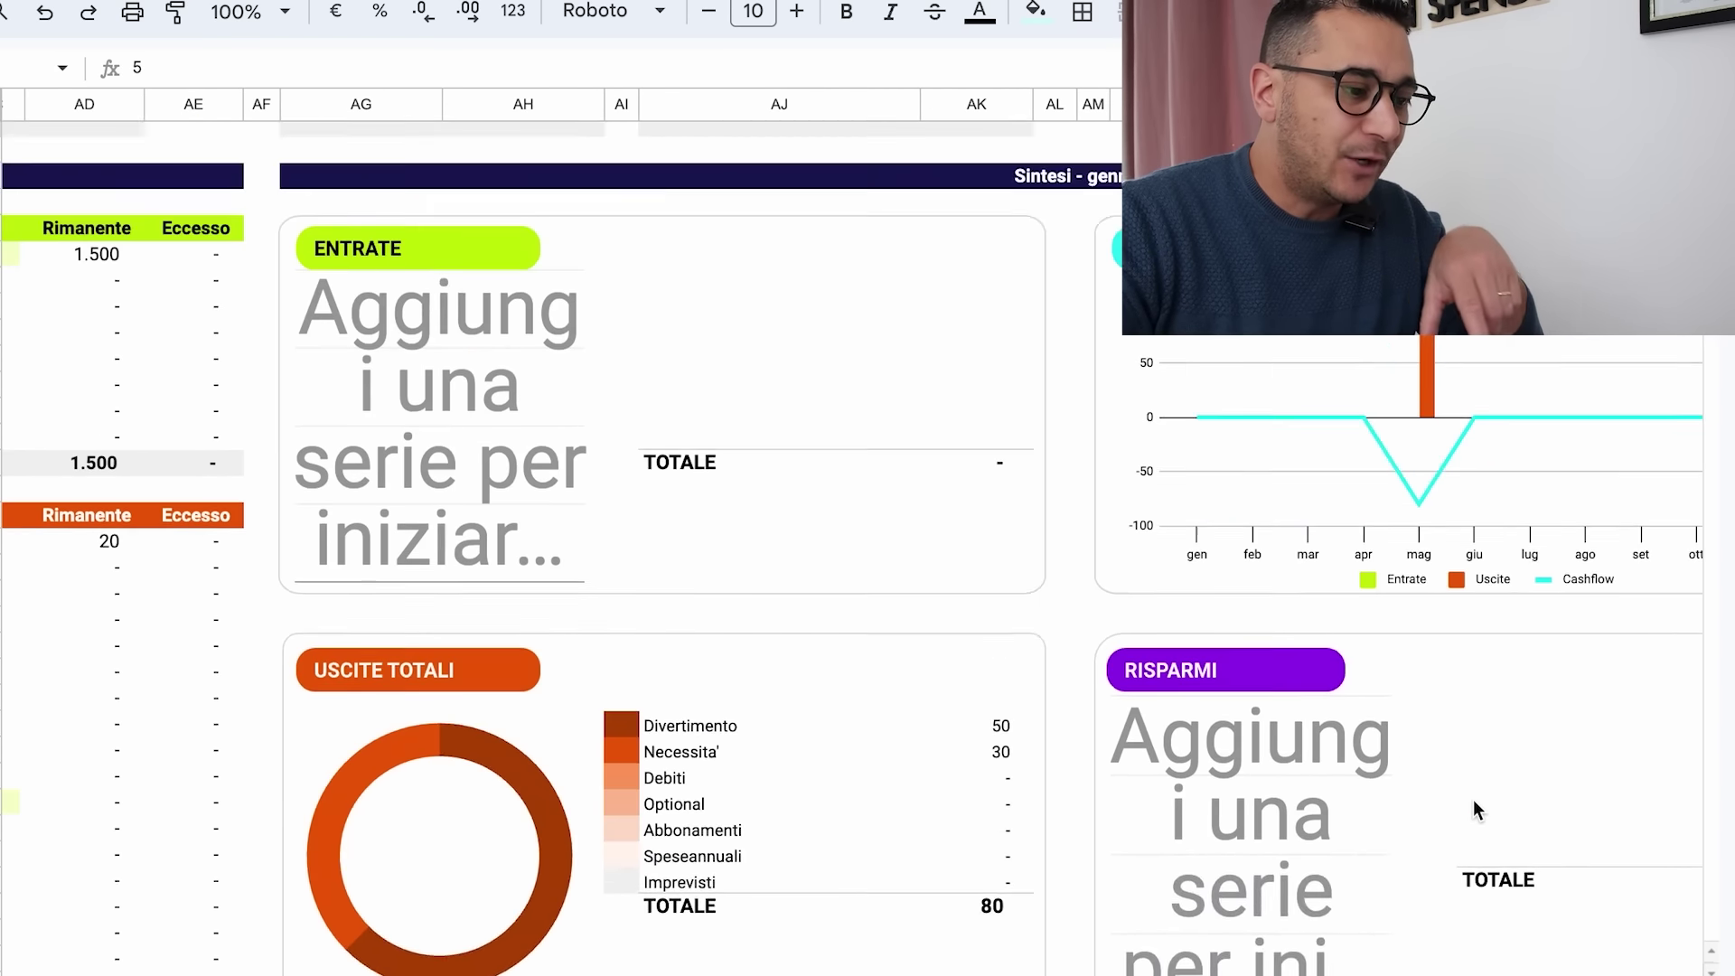
{"action": "scroll", "coordinate": [1473, 800], "scroll_direction": "down", "scroll_amount": 2}
{"action": "scroll", "coordinate": [1473, 800], "scroll_direction": "left", "scroll_amount": 1}
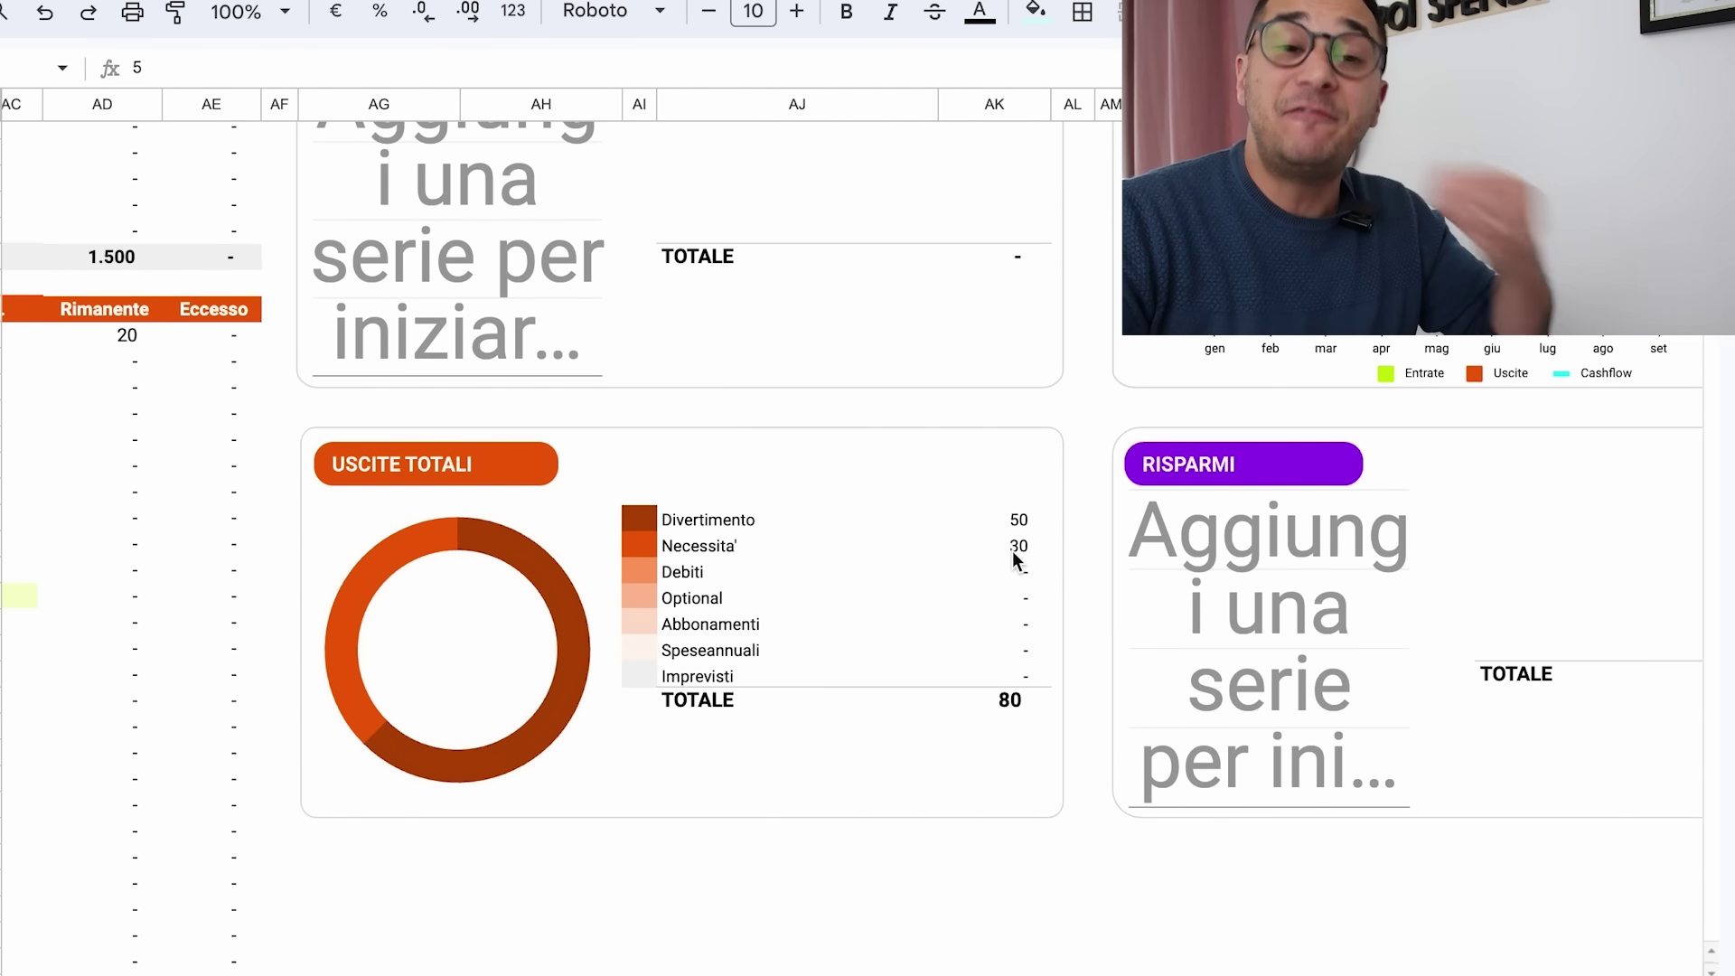
{"action": "scroll", "coordinate": [1012, 550], "scroll_direction": "up", "scroll_amount": 2}
{"action": "scroll", "coordinate": [1013, 550], "scroll_direction": "left", "scroll_amount": 1}
{"action": "scroll", "coordinate": [1013, 551], "scroll_direction": "right", "scroll_amount": 5}
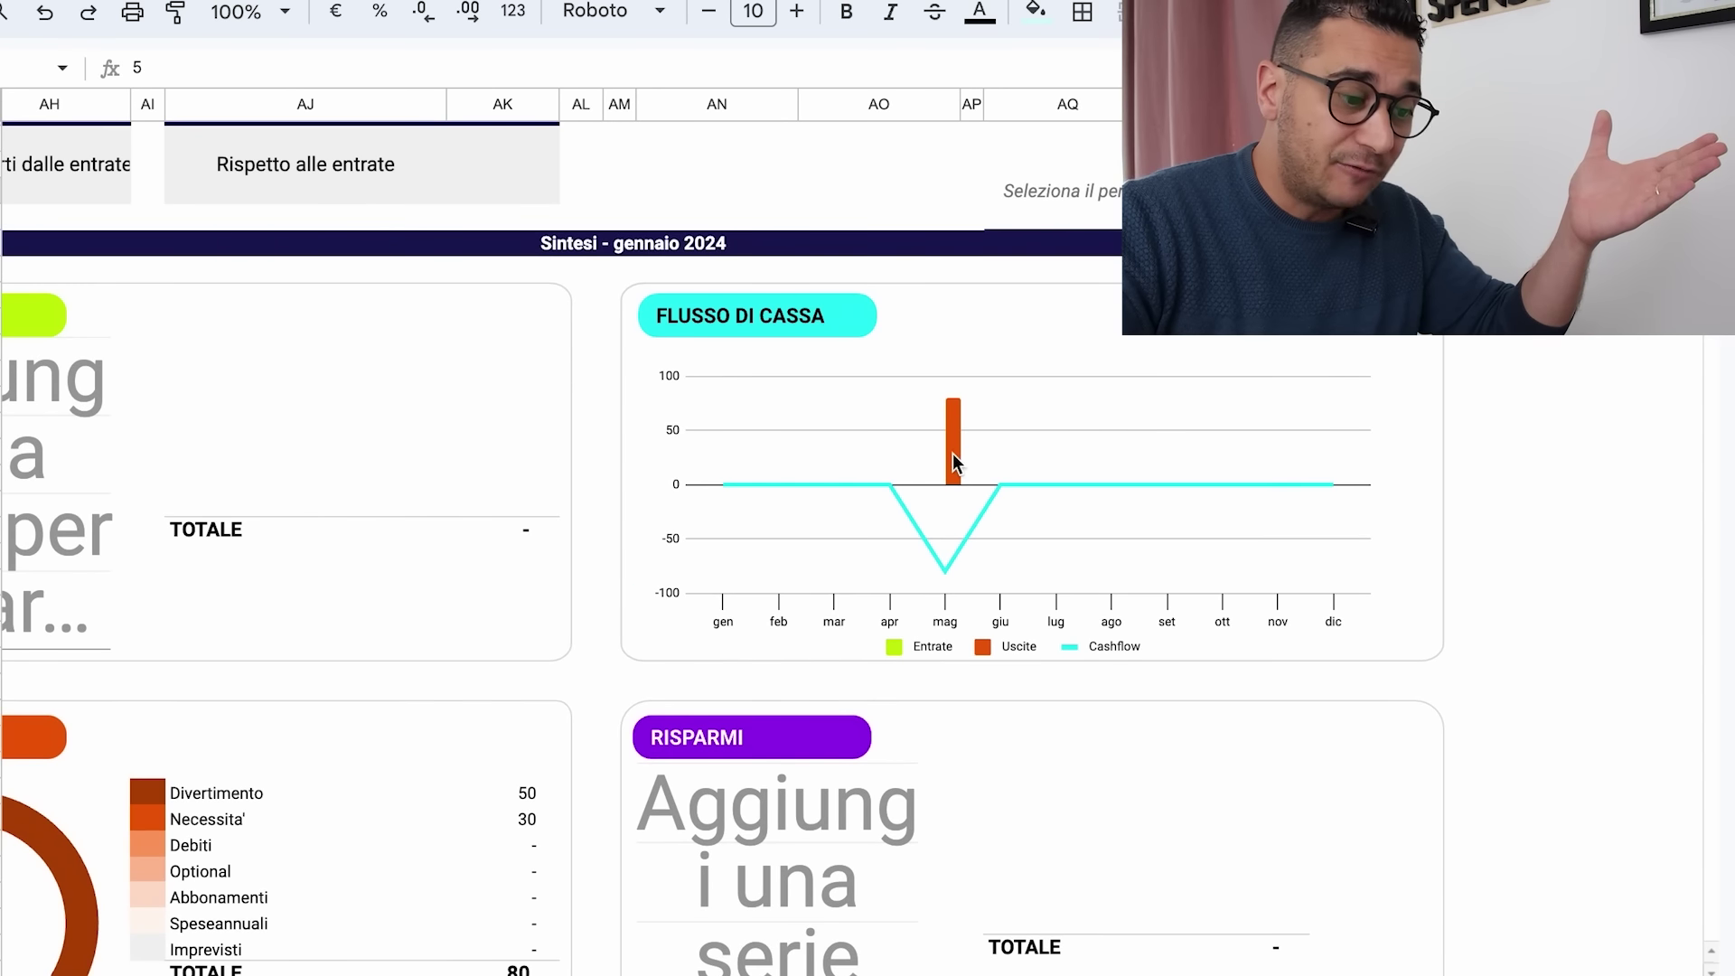
{"action": "scroll", "coordinate": [953, 473], "scroll_direction": "left", "scroll_amount": 5}
{"action": "scroll", "coordinate": [952, 474], "scroll_direction": "left", "scroll_amount": 2}
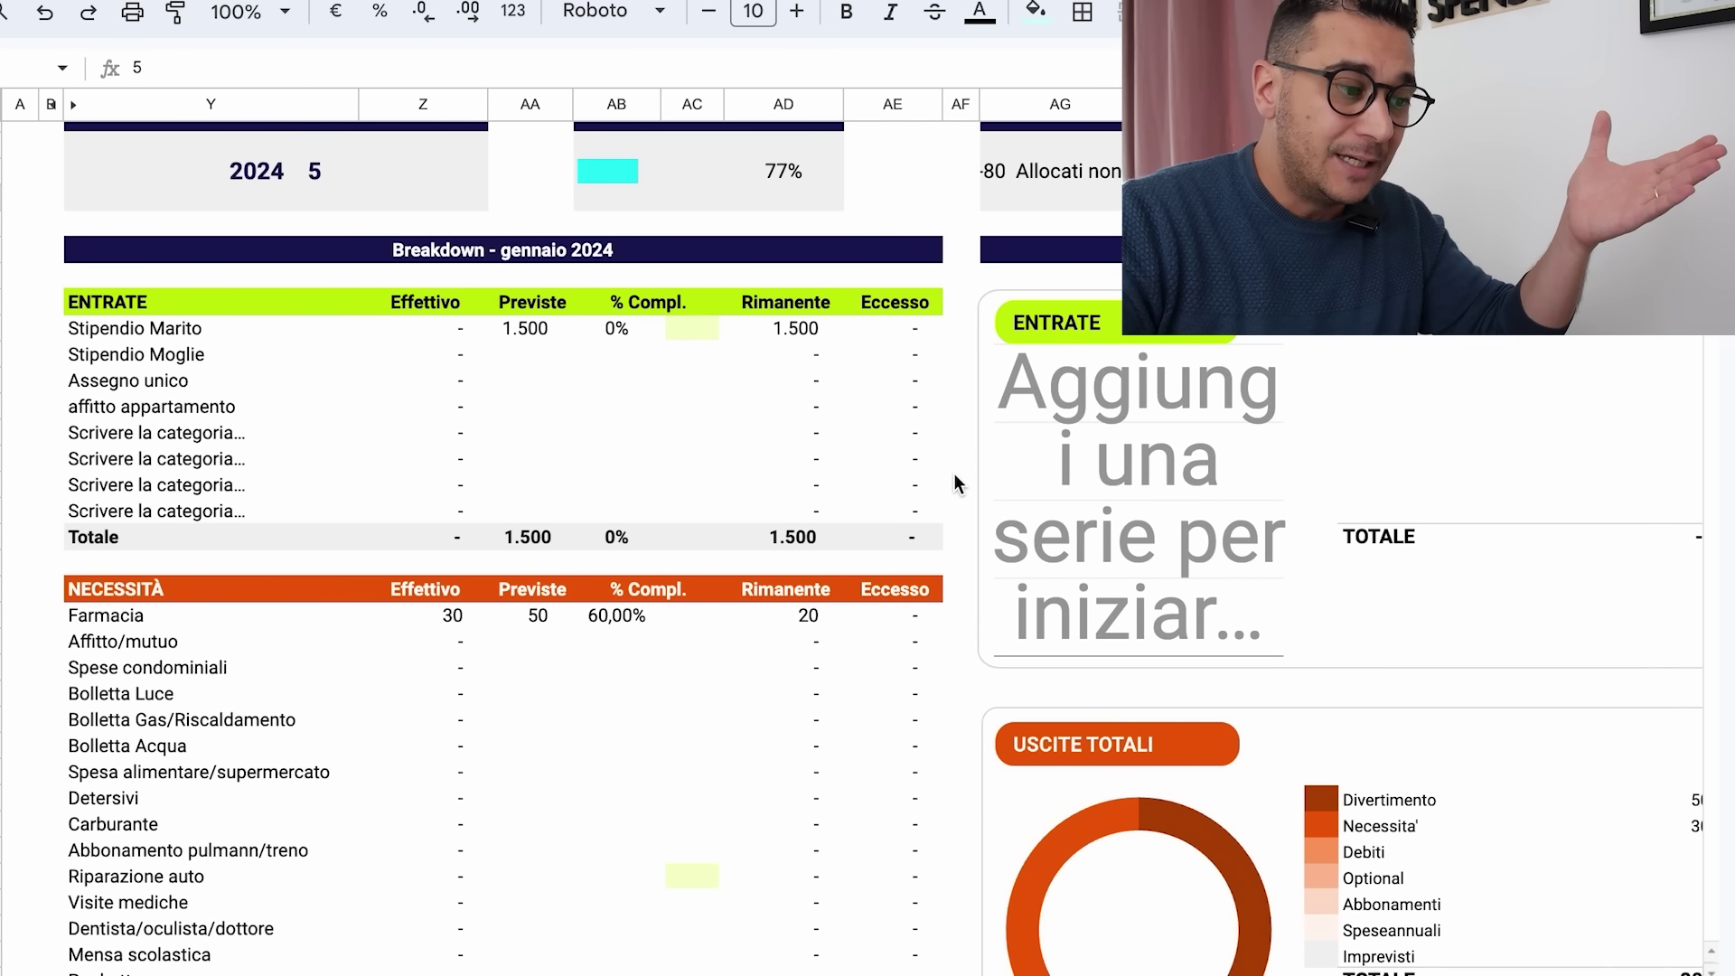